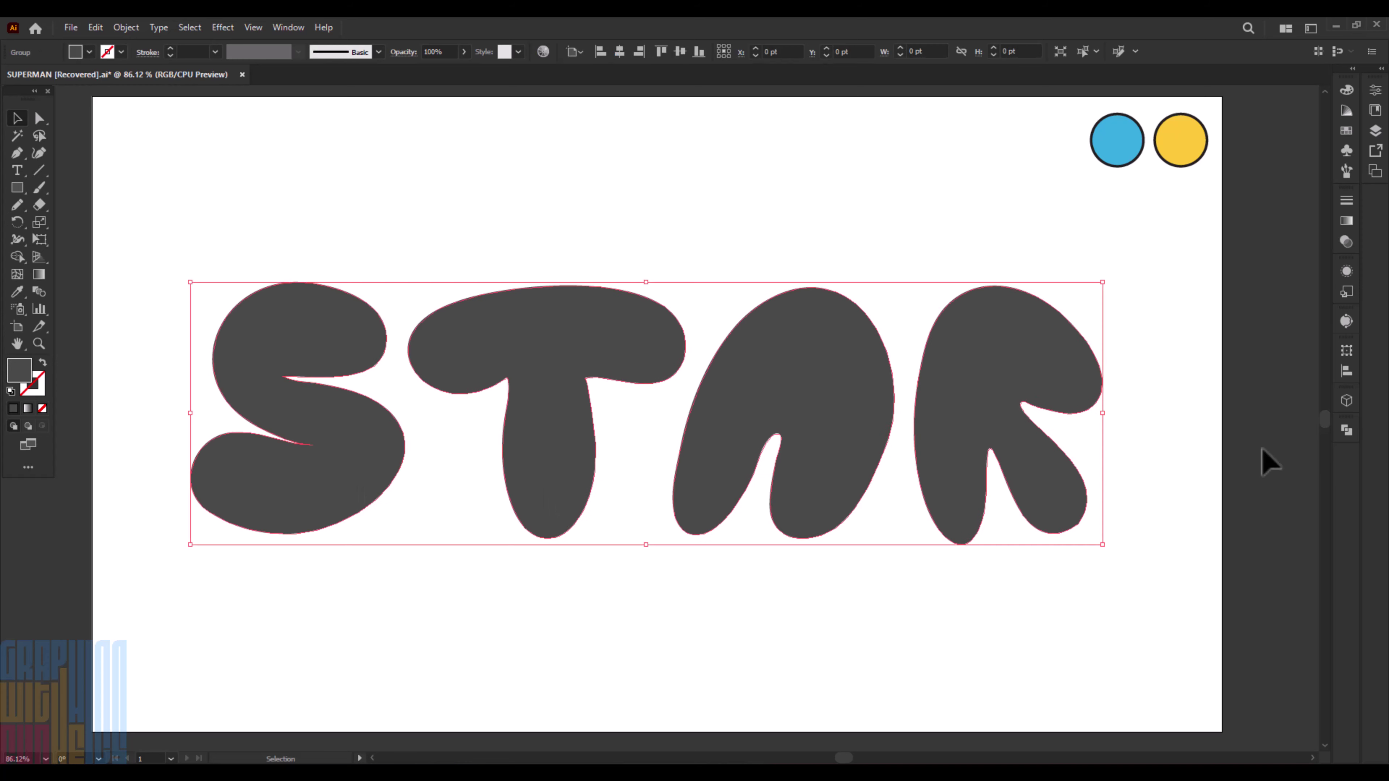
Inflate the STAR lettering with Roughness 0.2, Metallic 0.41 and the striped New Symbol graphic.
click(1347, 401)
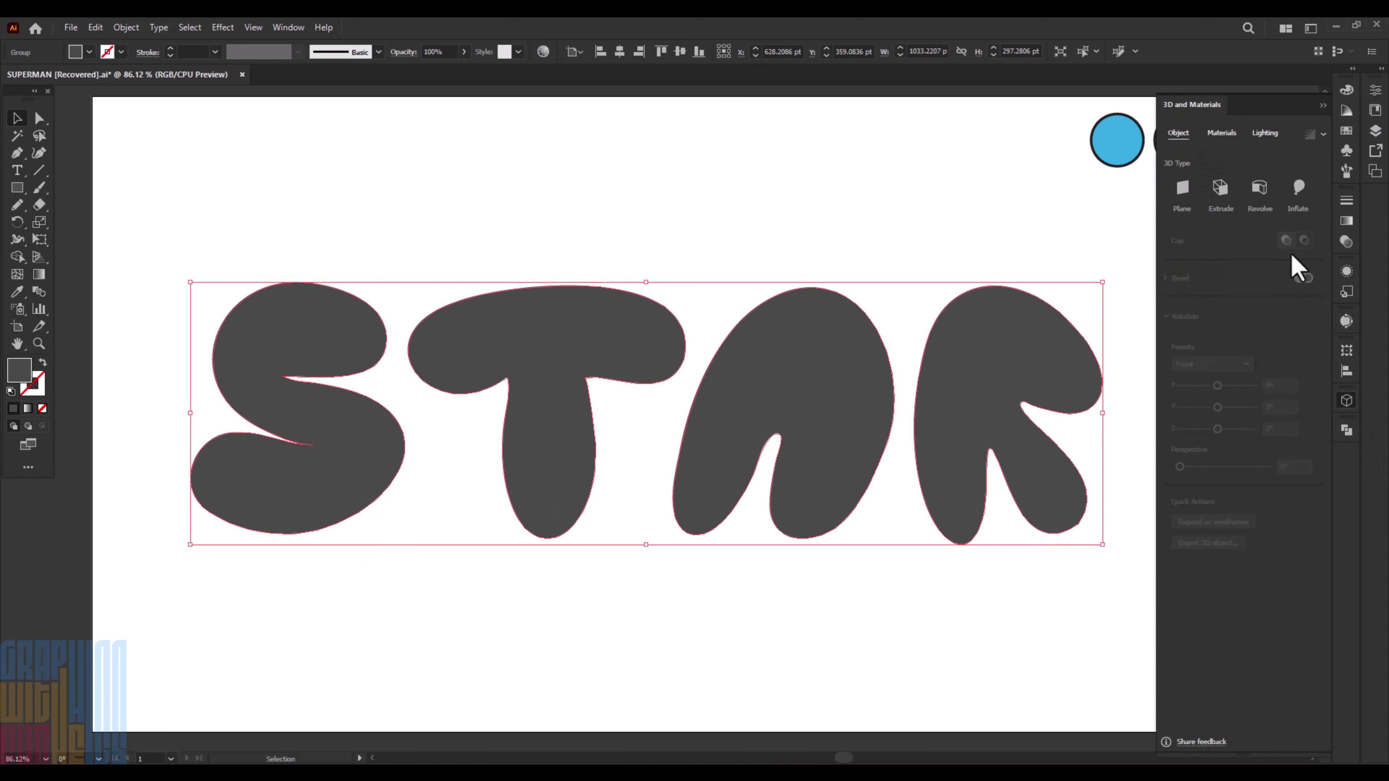
click(1299, 189)
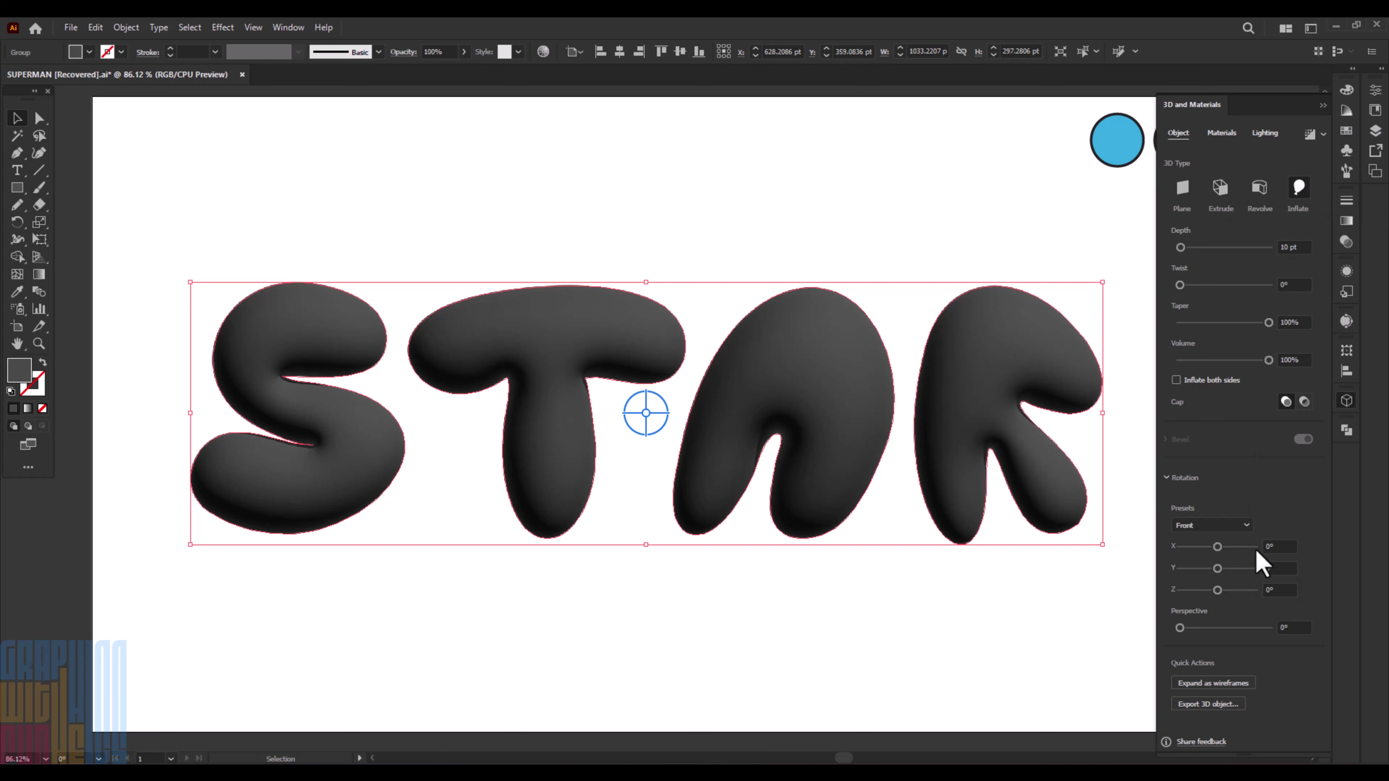
click(1219, 133)
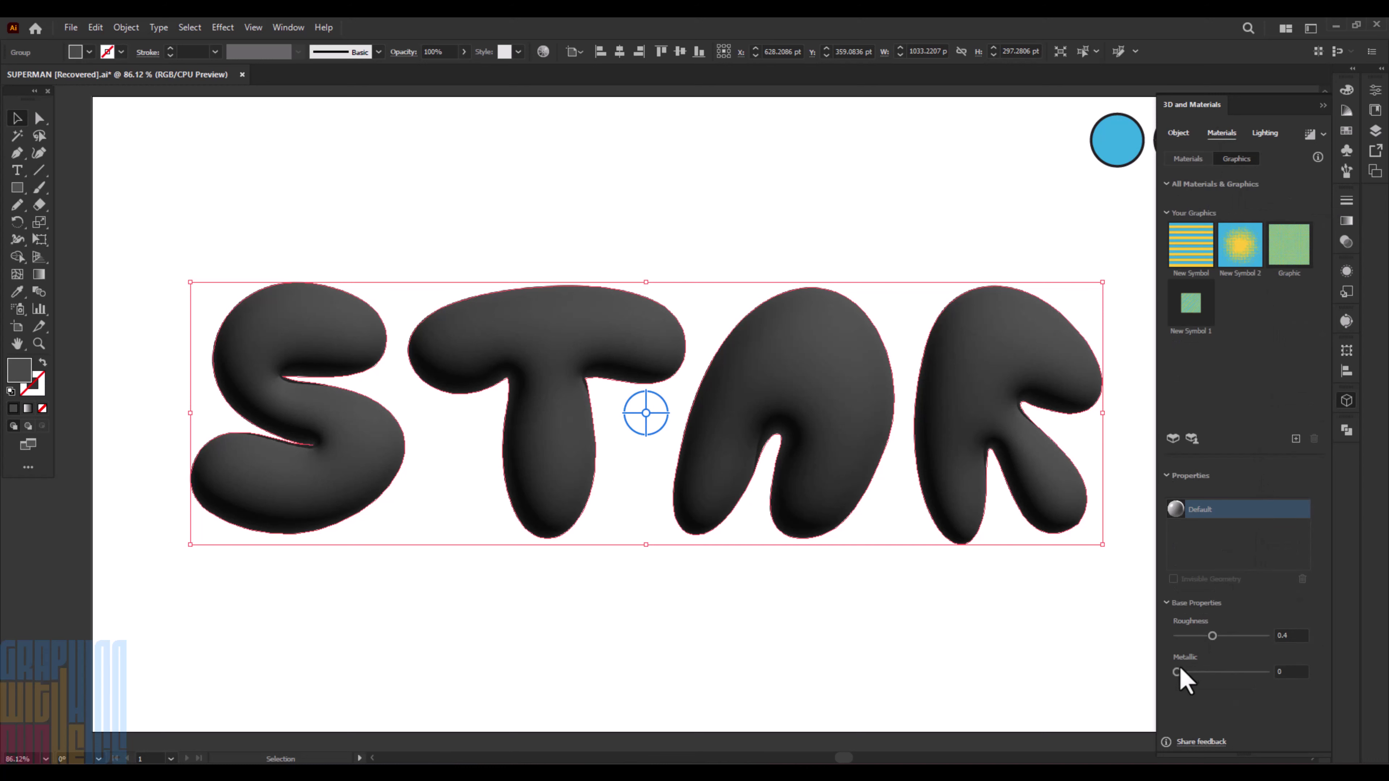
mouse_move(1179, 672)
mouse_down()
mouse_move(1204, 672)
mouse_move(1196, 636)
mouse_move(1221, 672)
mouse_up()
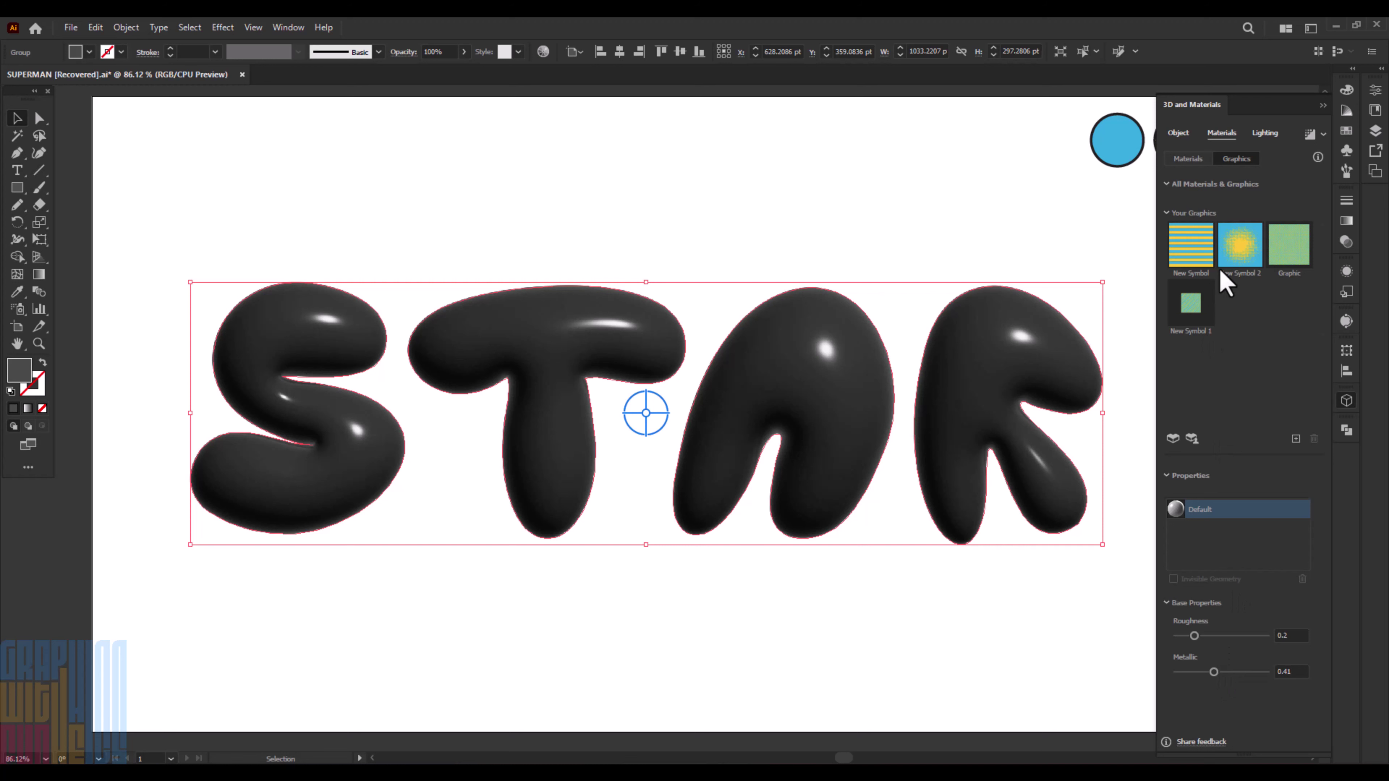
click(1197, 248)
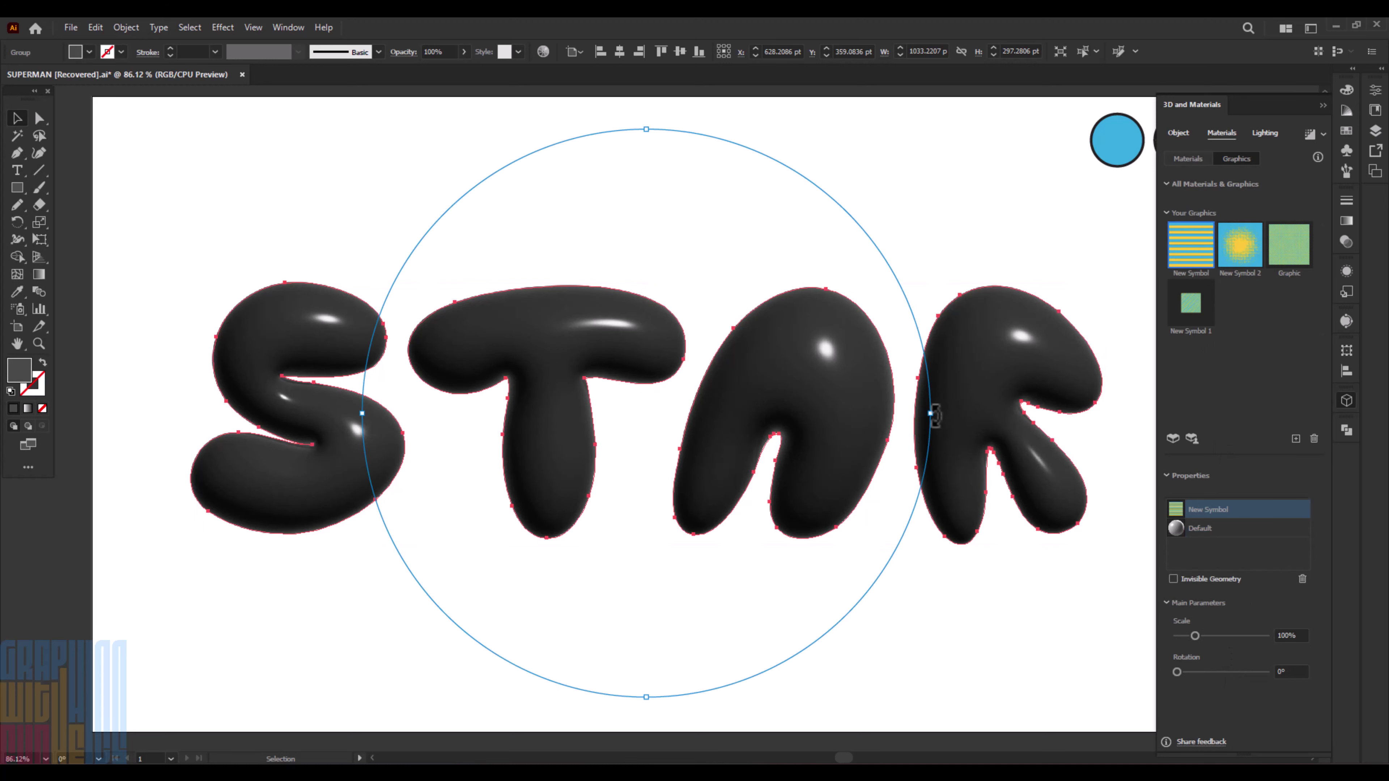
Fit stripes onto the S and New Symbol 2 halftone at 48.15% onto the T; enable Invisible Geometry.
drag(931, 418, 815, 421)
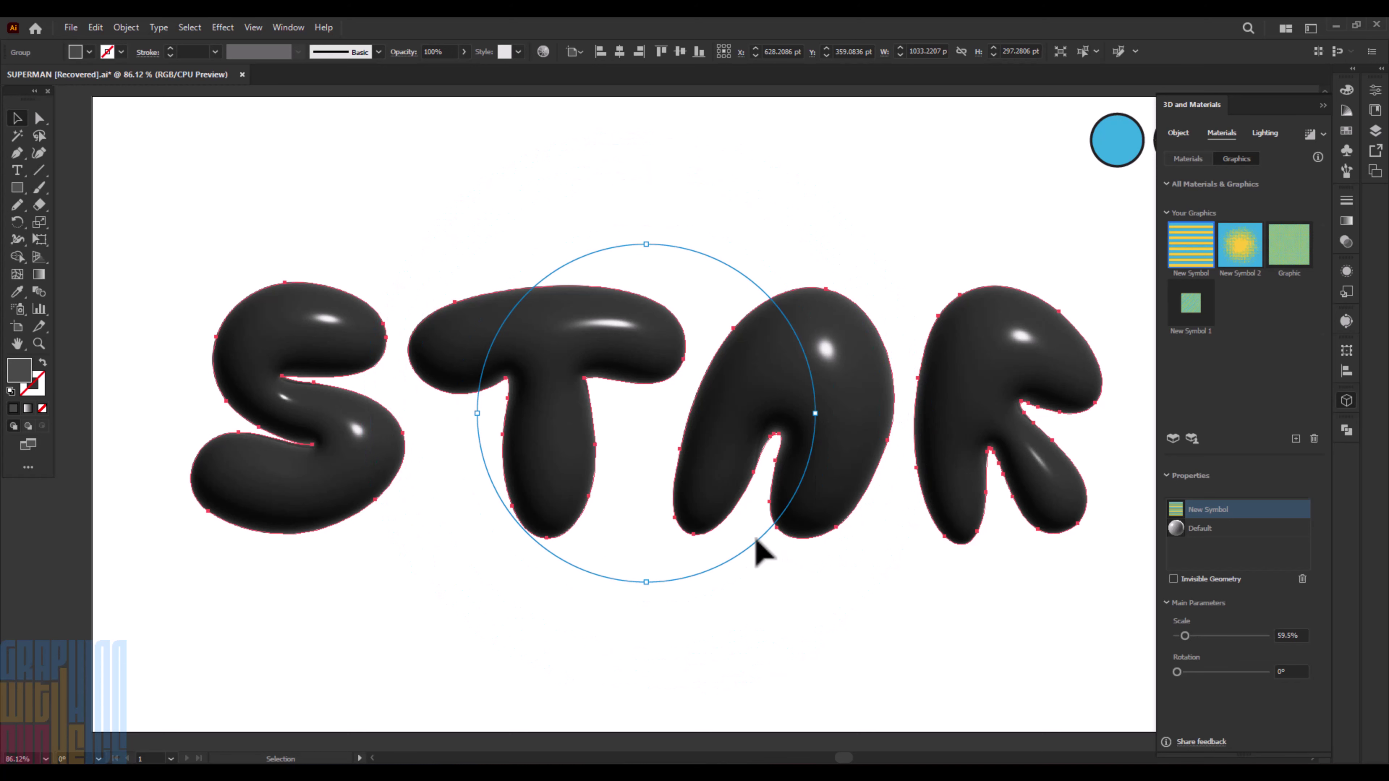
drag(759, 542, 399, 546)
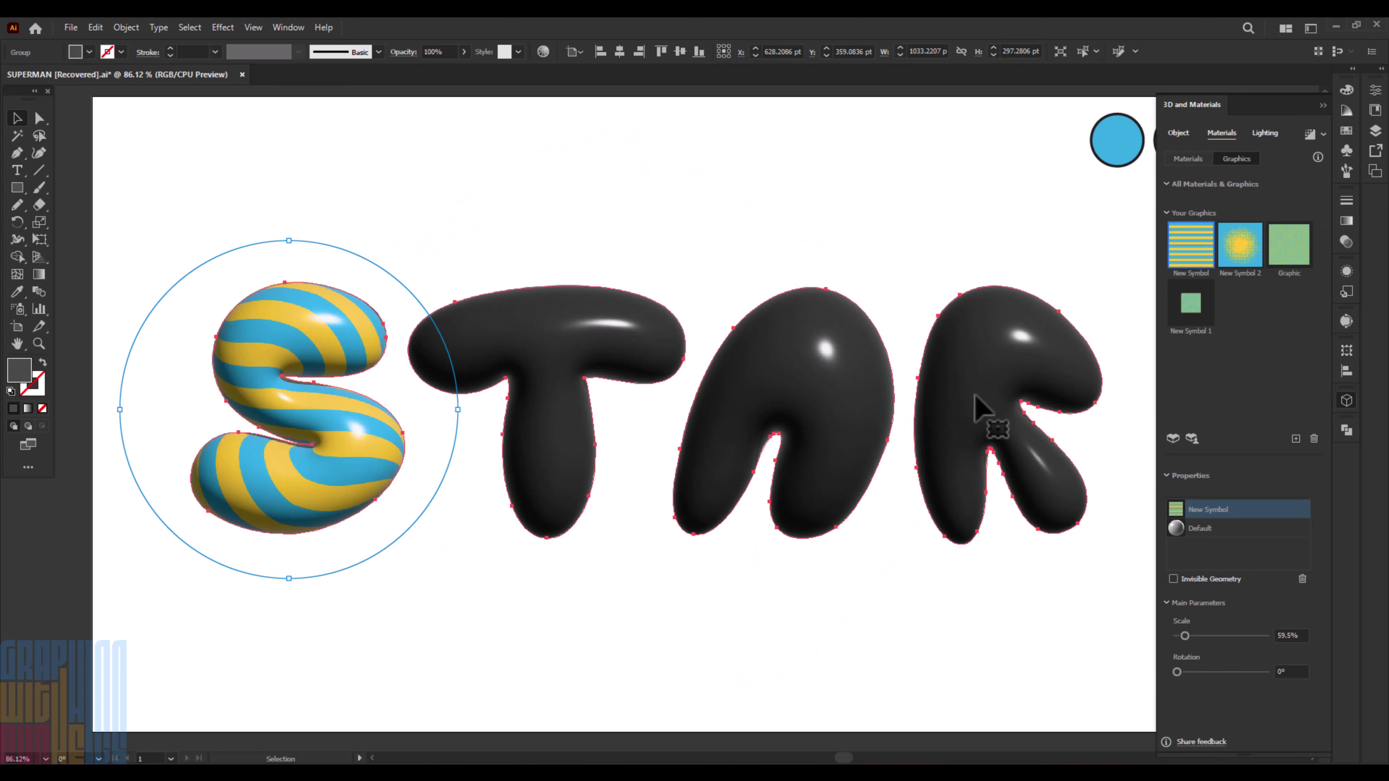
click(1247, 253)
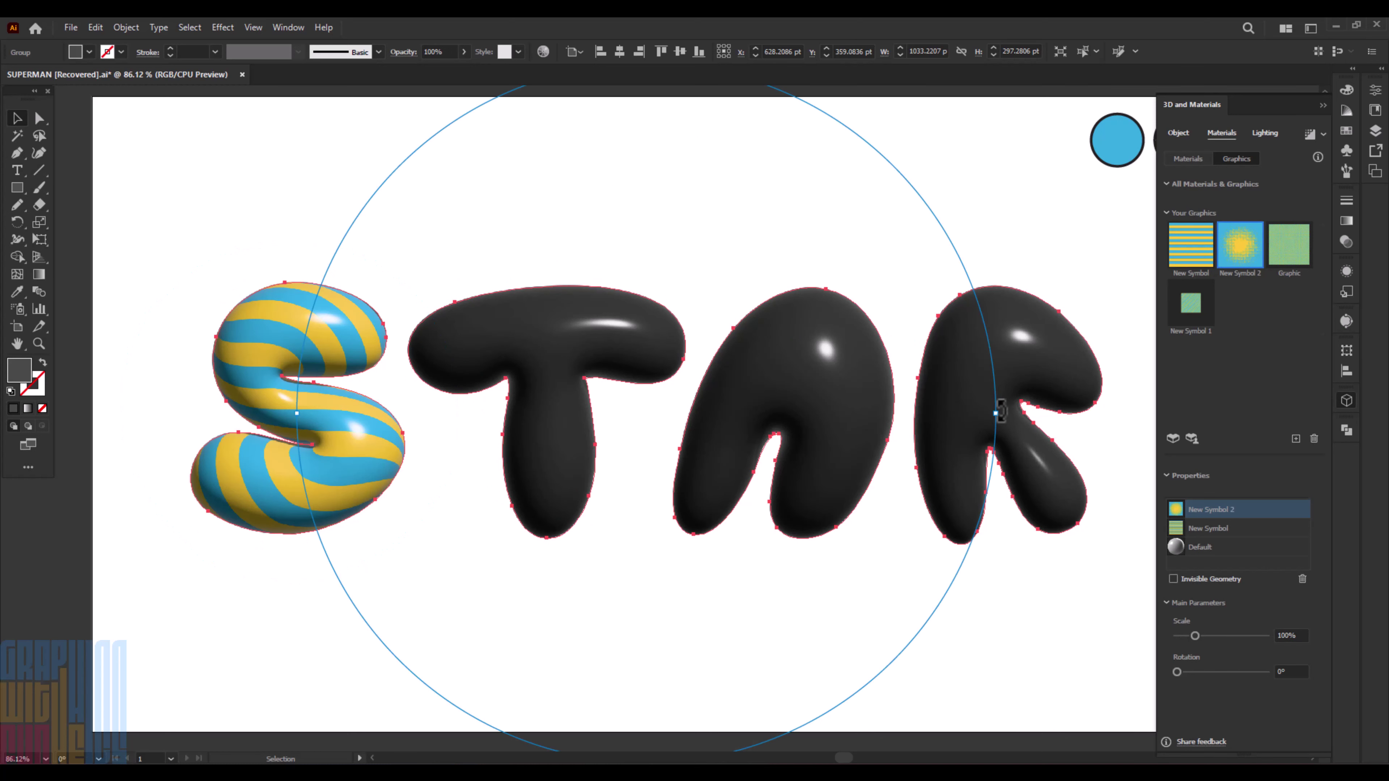
drag(945, 422, 815, 418)
mouse_move(801, 521)
mouse_down()
mouse_move(730, 526)
mouse_move(697, 499)
mouse_up()
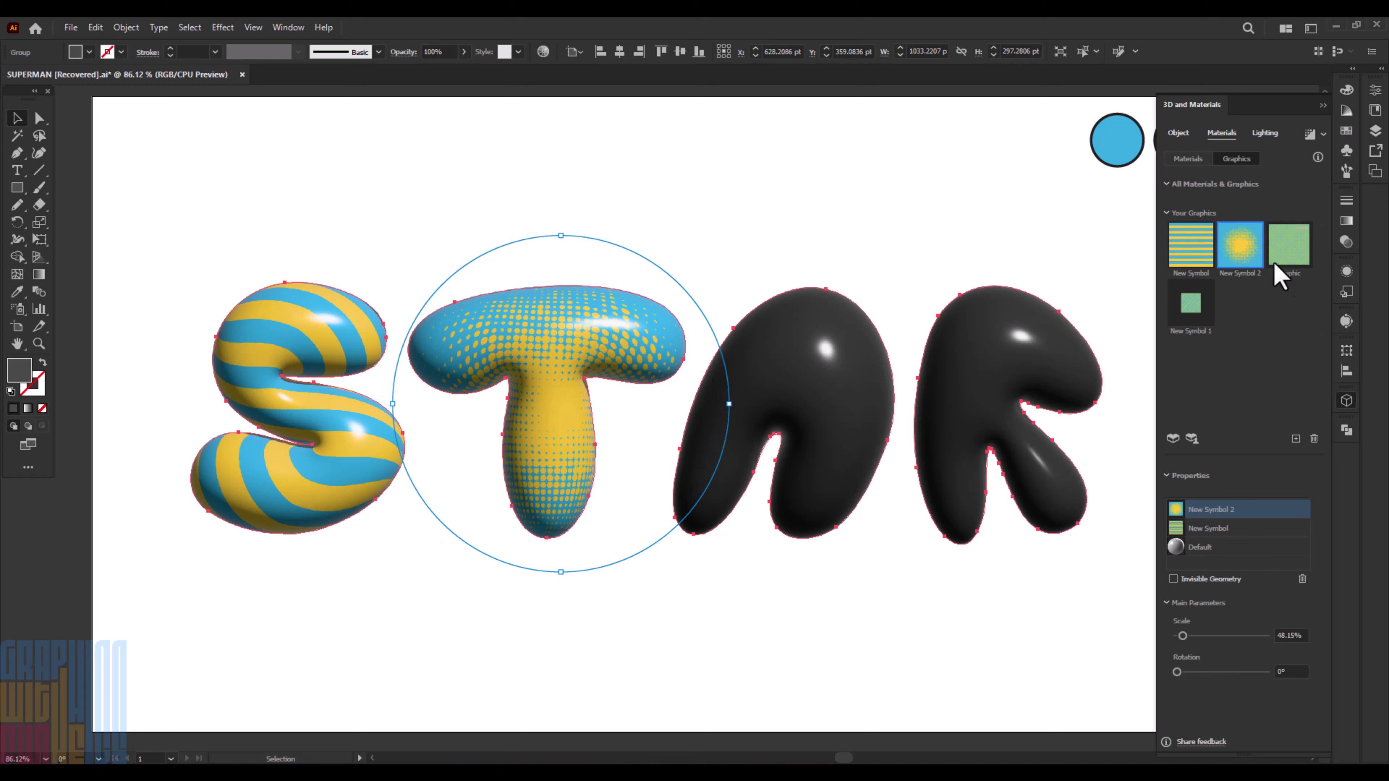
click(1173, 579)
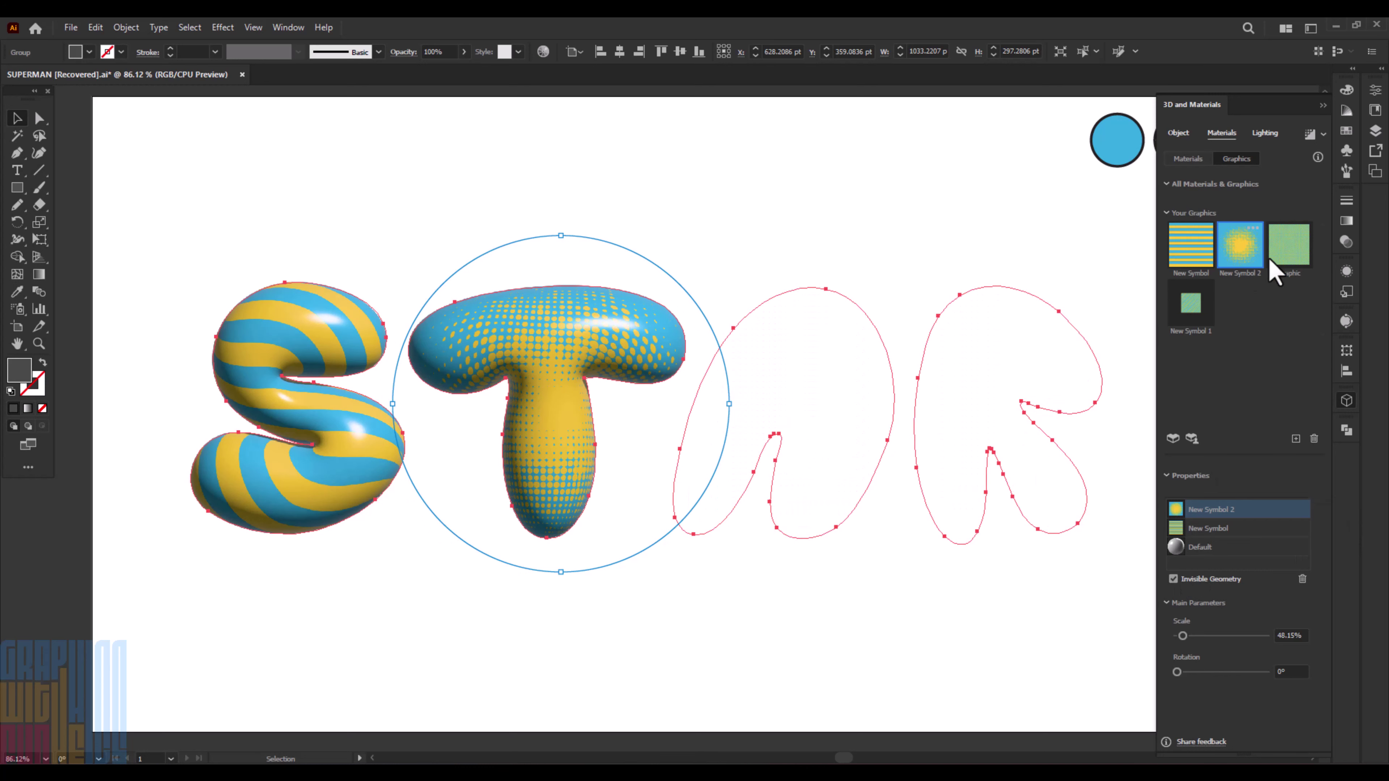
Scale and centre the dotted Graphic pattern over the letter A.
click(1297, 255)
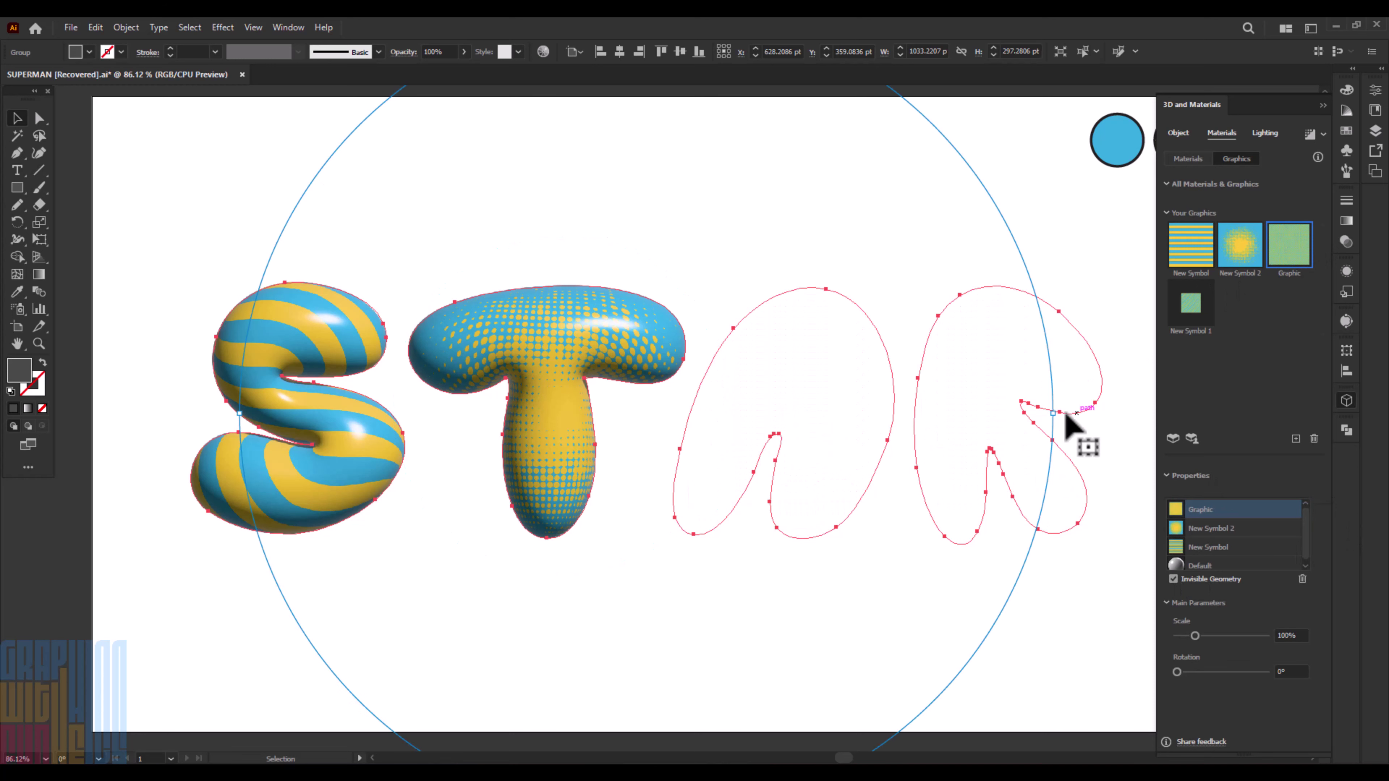
drag(1055, 418, 863, 406)
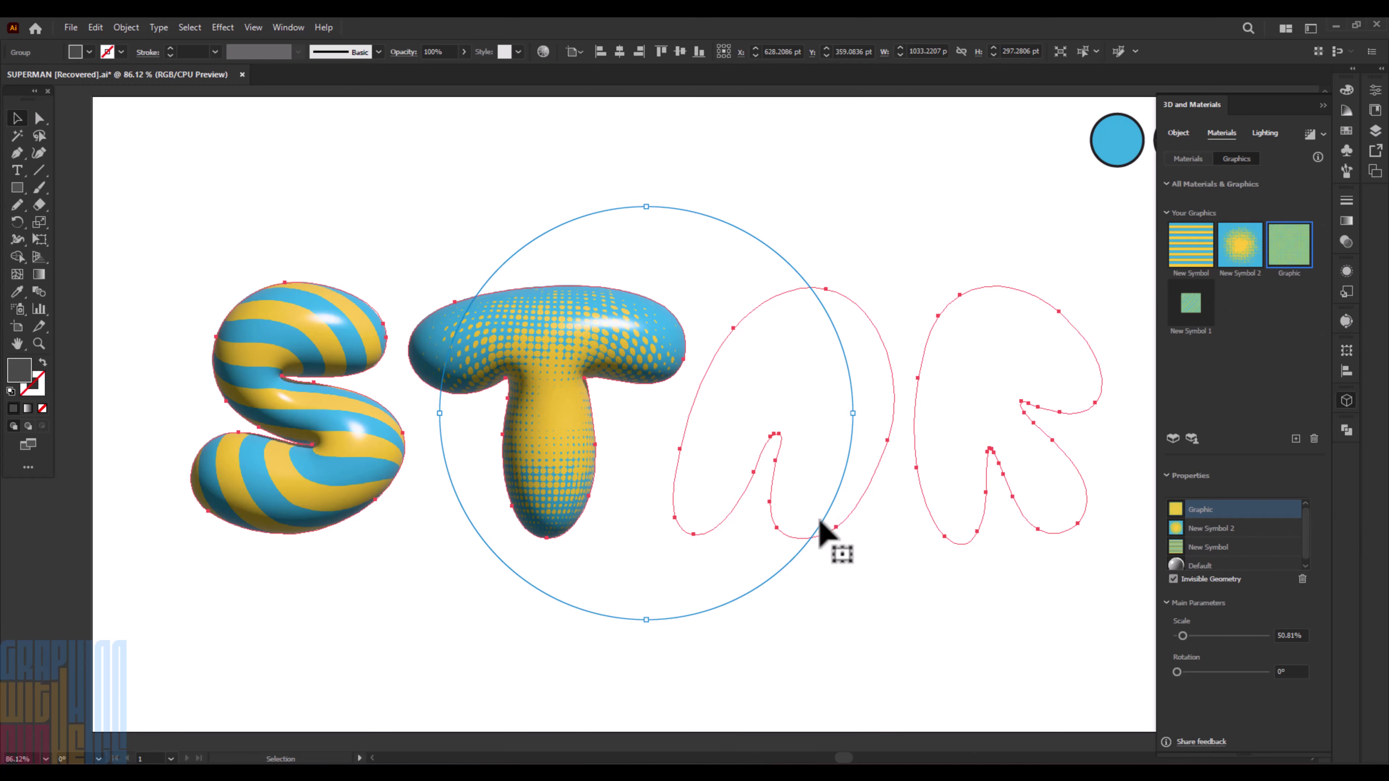
mouse_move(821, 534)
mouse_down()
mouse_move(938, 484)
mouse_move(974, 504)
mouse_up()
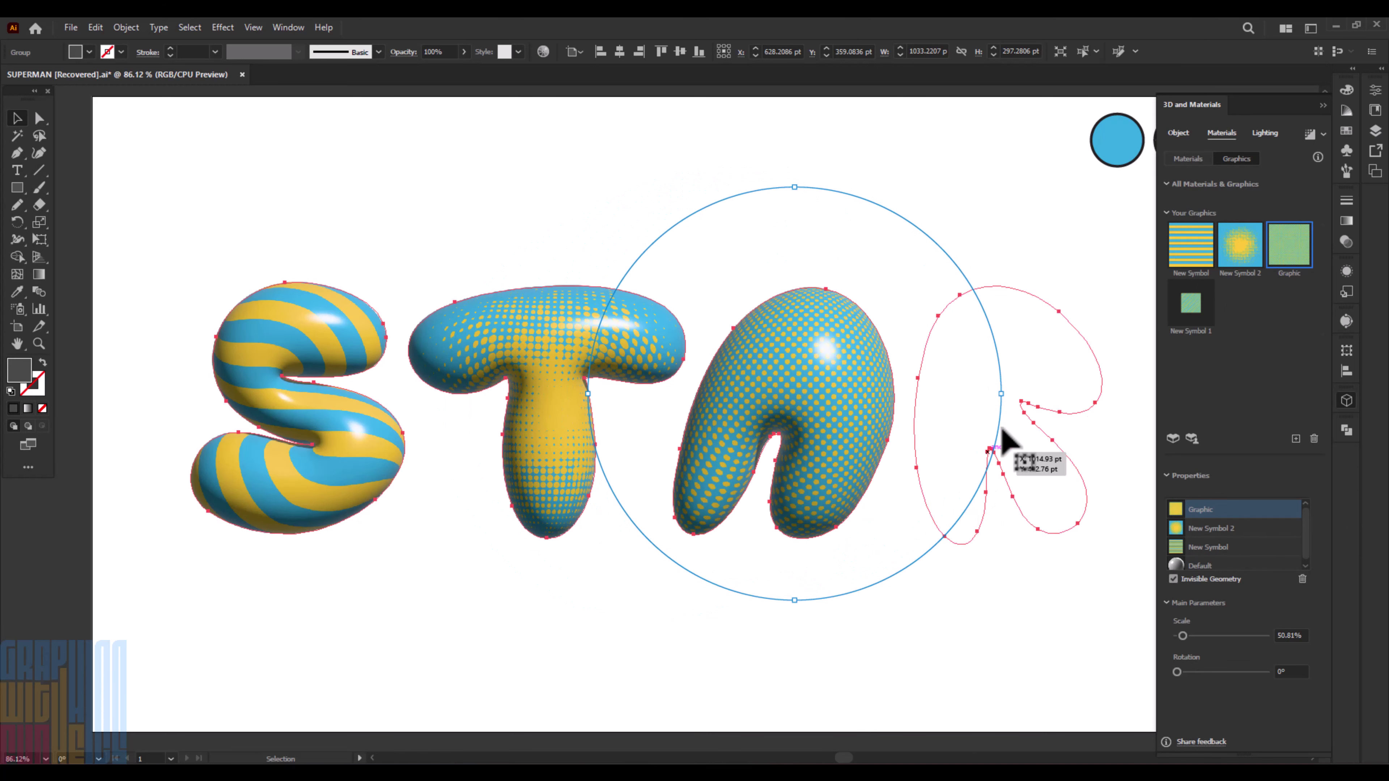
drag(1001, 393, 978, 394)
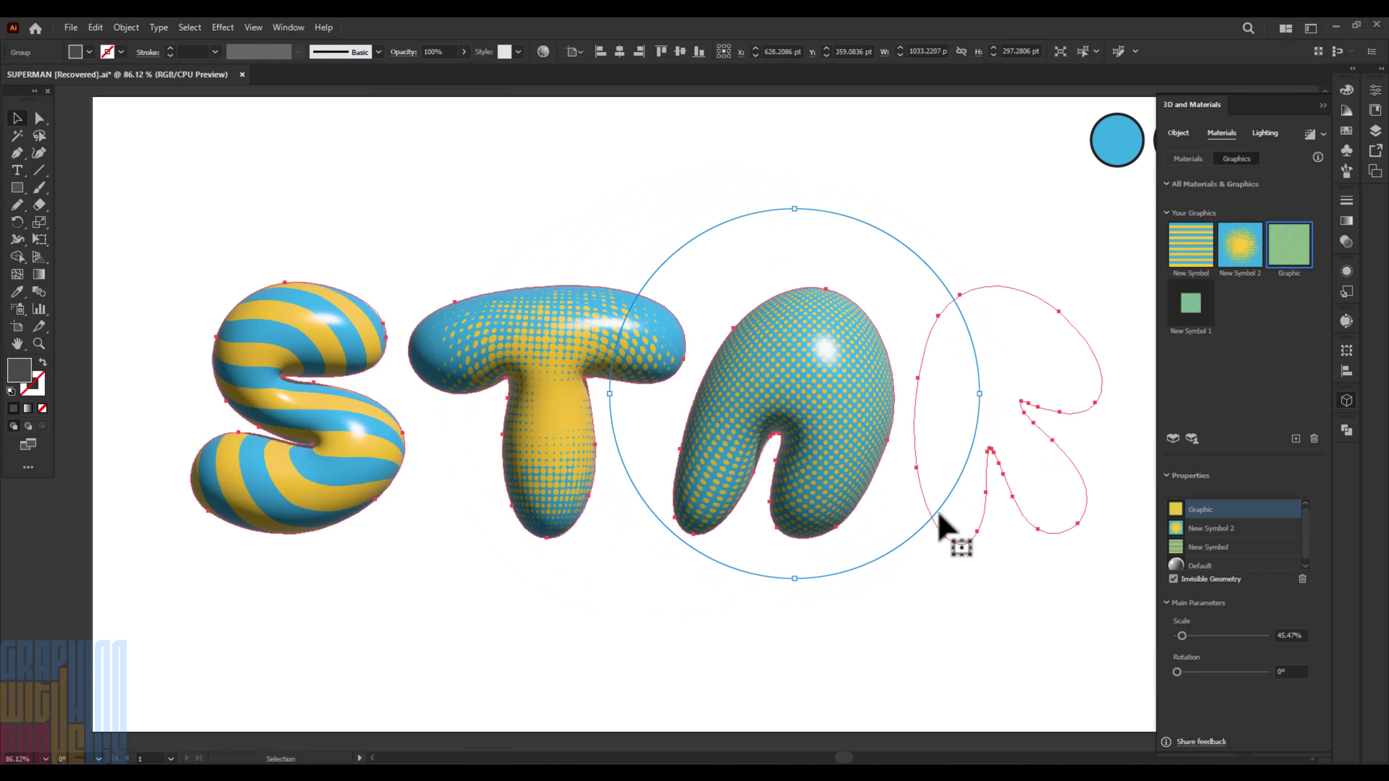
drag(915, 533, 908, 552)
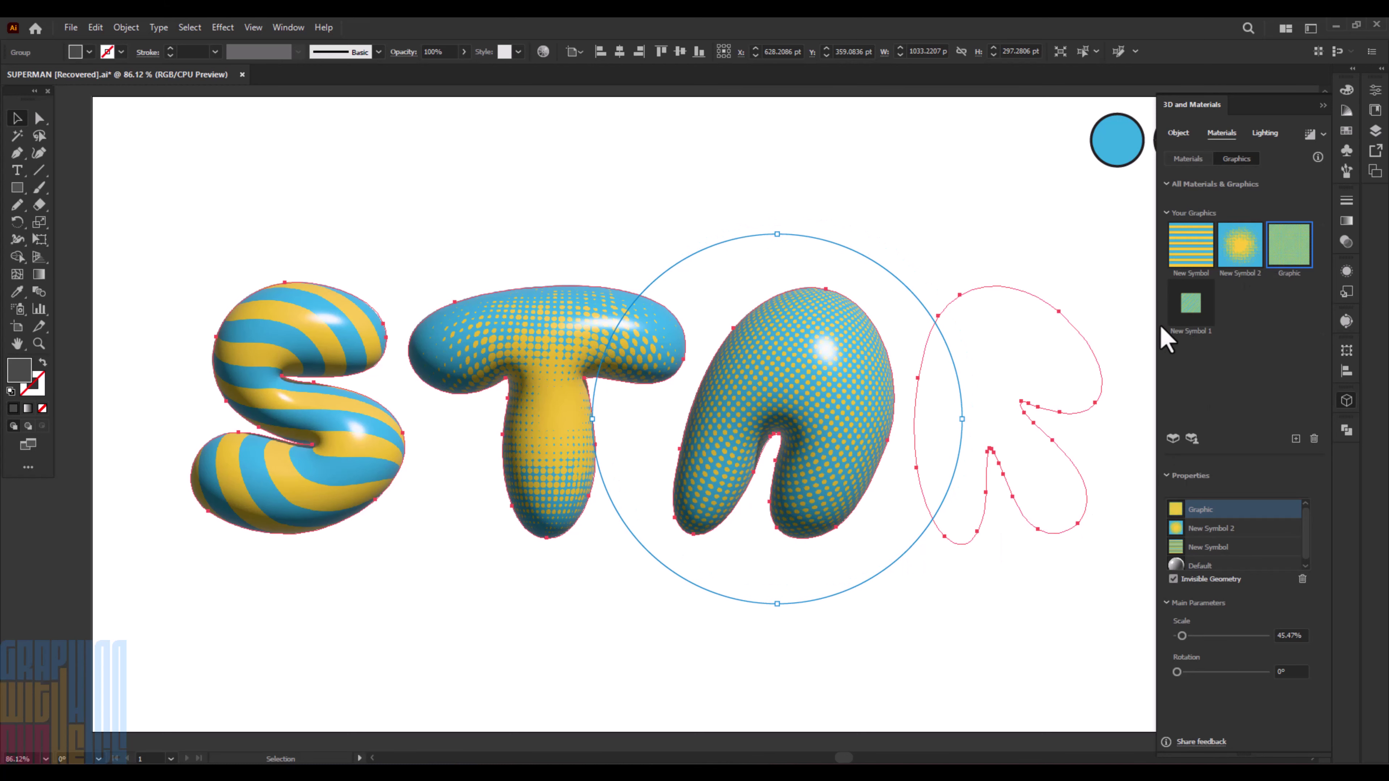
Place the New Symbol 1 zigzag graphic at 25% on the R and deselect to review.
click(1191, 304)
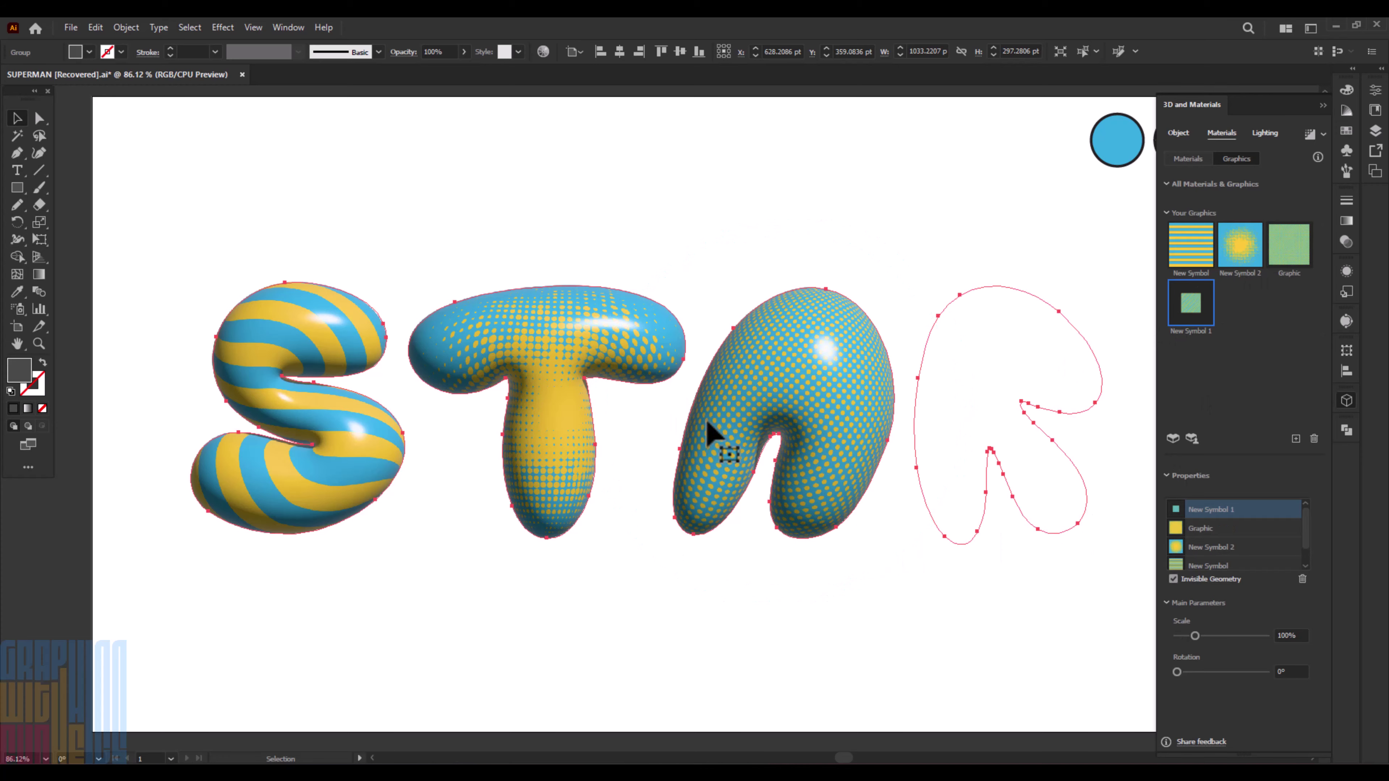
scroll(708, 432, down, 2)
scroll(709, 432, down, 1)
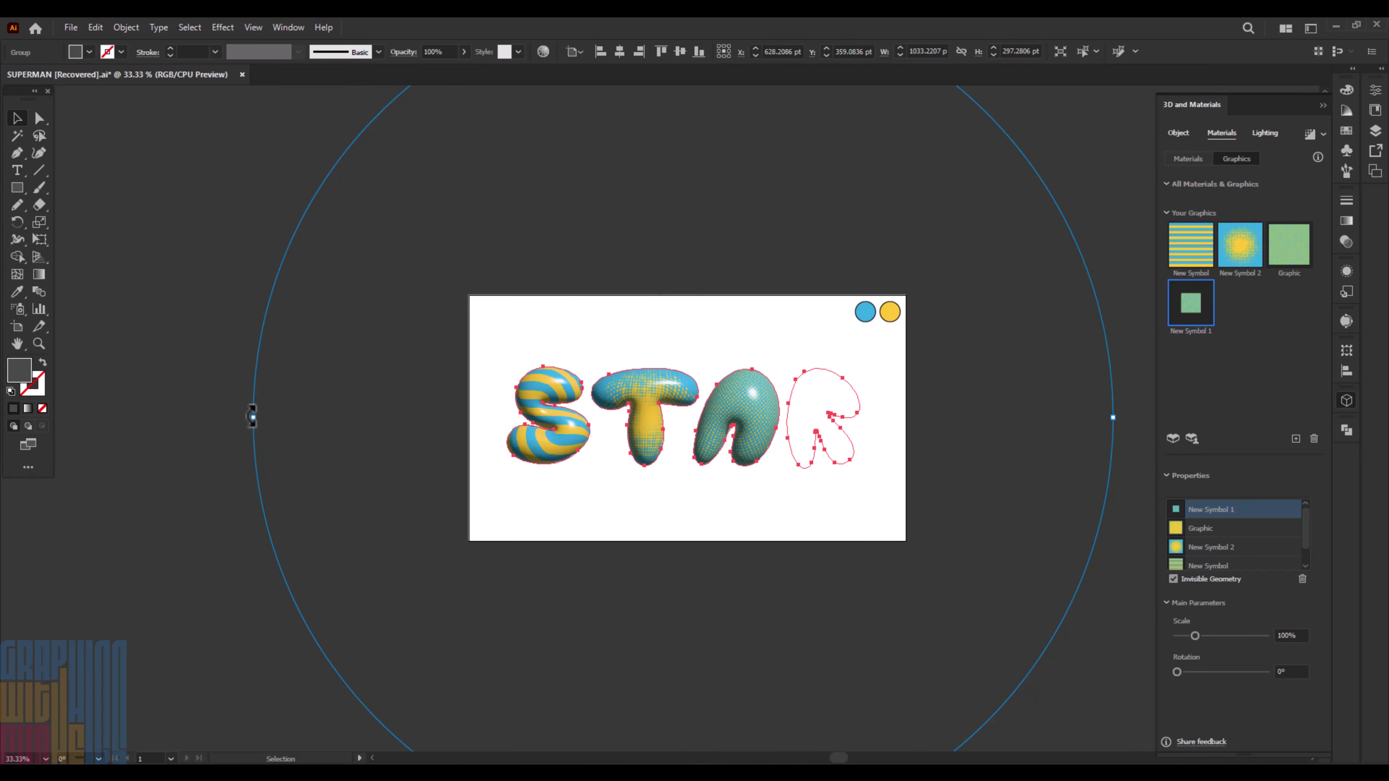
drag(253, 417, 586, 419)
scroll(895, 424, up, 1)
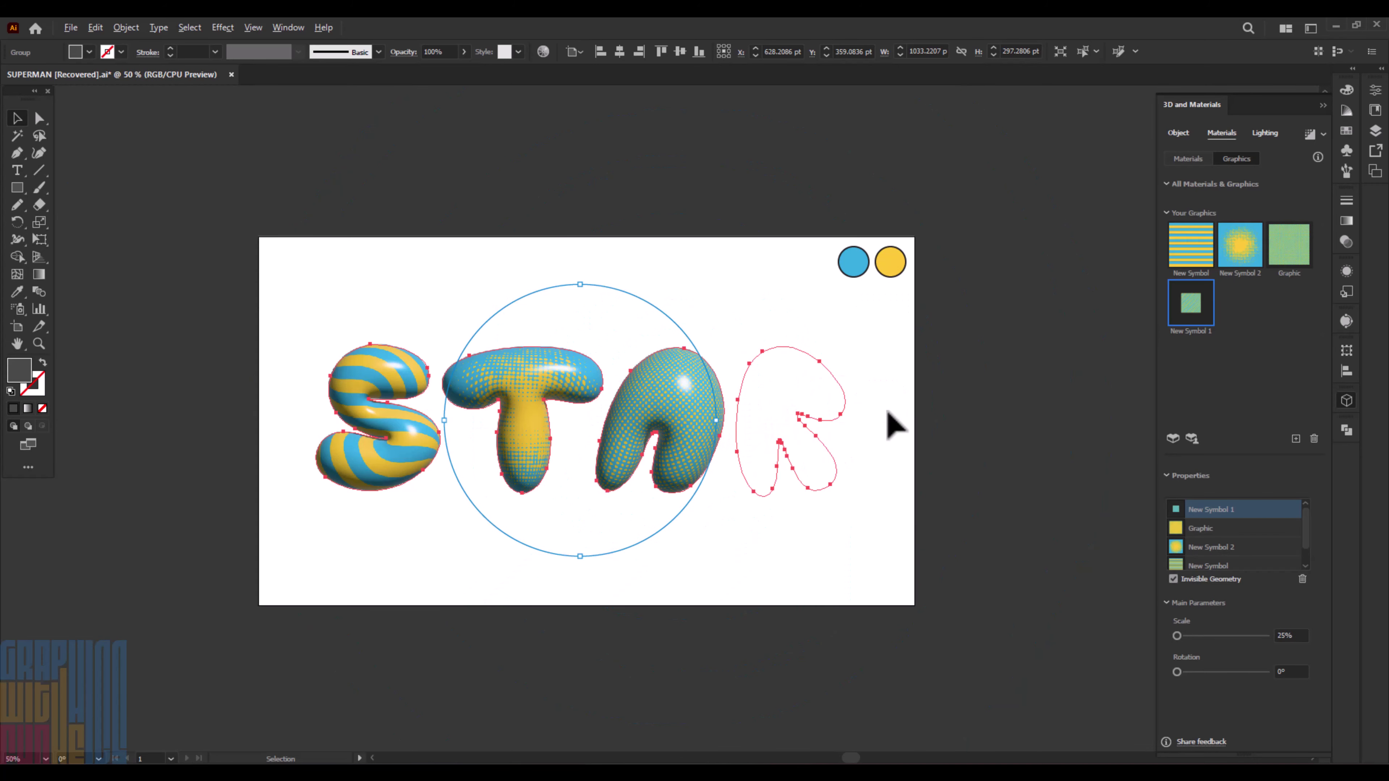
scroll(837, 432, up, 1)
drag(620, 559, 877, 543)
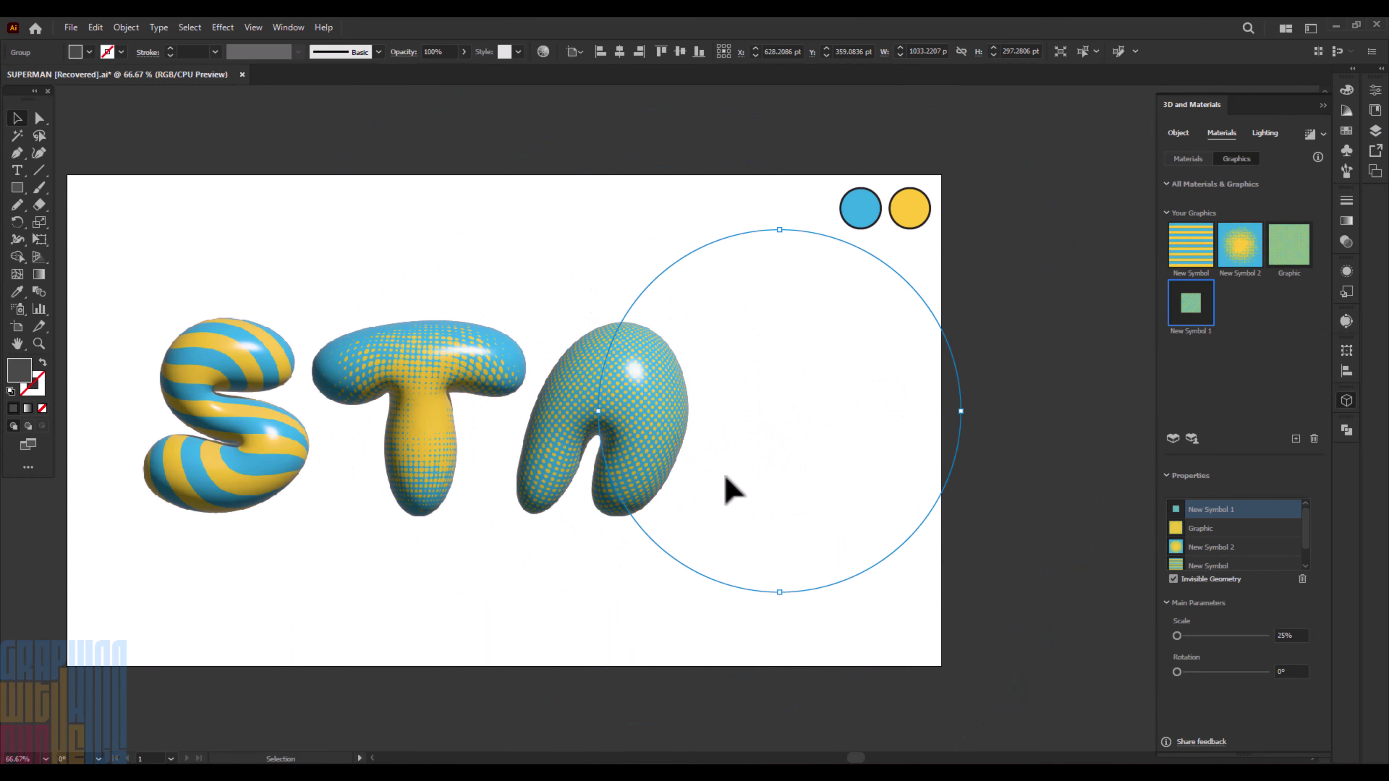
scroll(733, 490, up, 1)
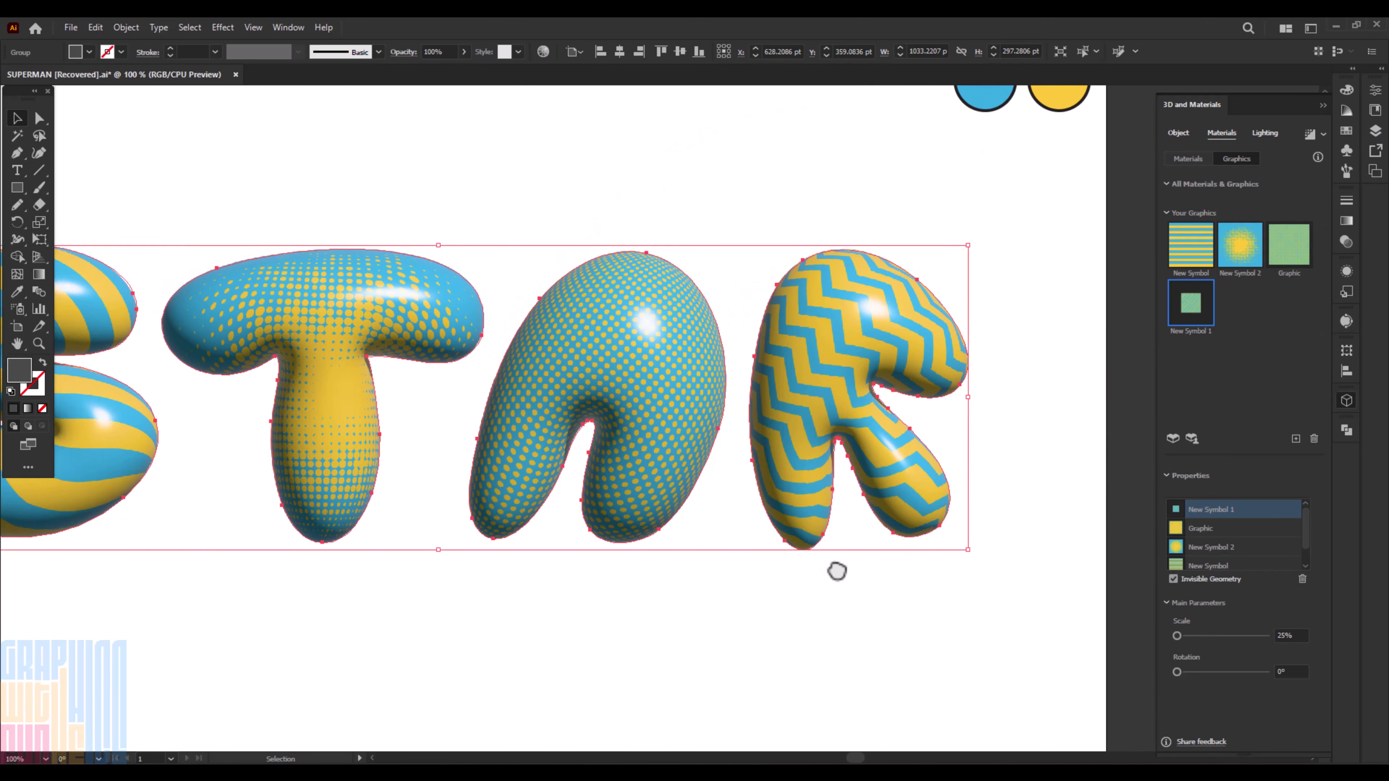
click(630, 615)
scroll(631, 607, down, 1)
drag(636, 598, 679, 559)
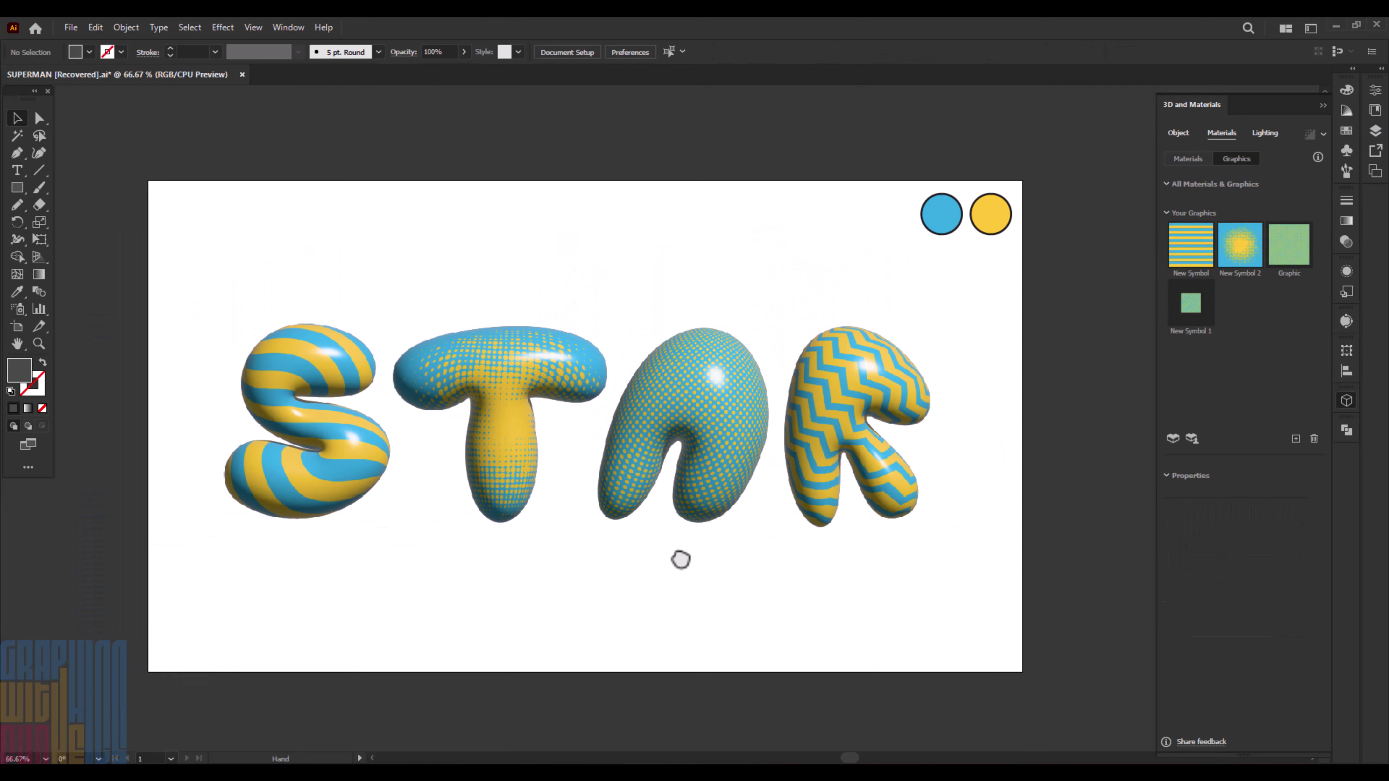
Add Light 2 at 112.751° rotation and 32.576° height, and turn on shadows.
click(601, 465)
click(1265, 133)
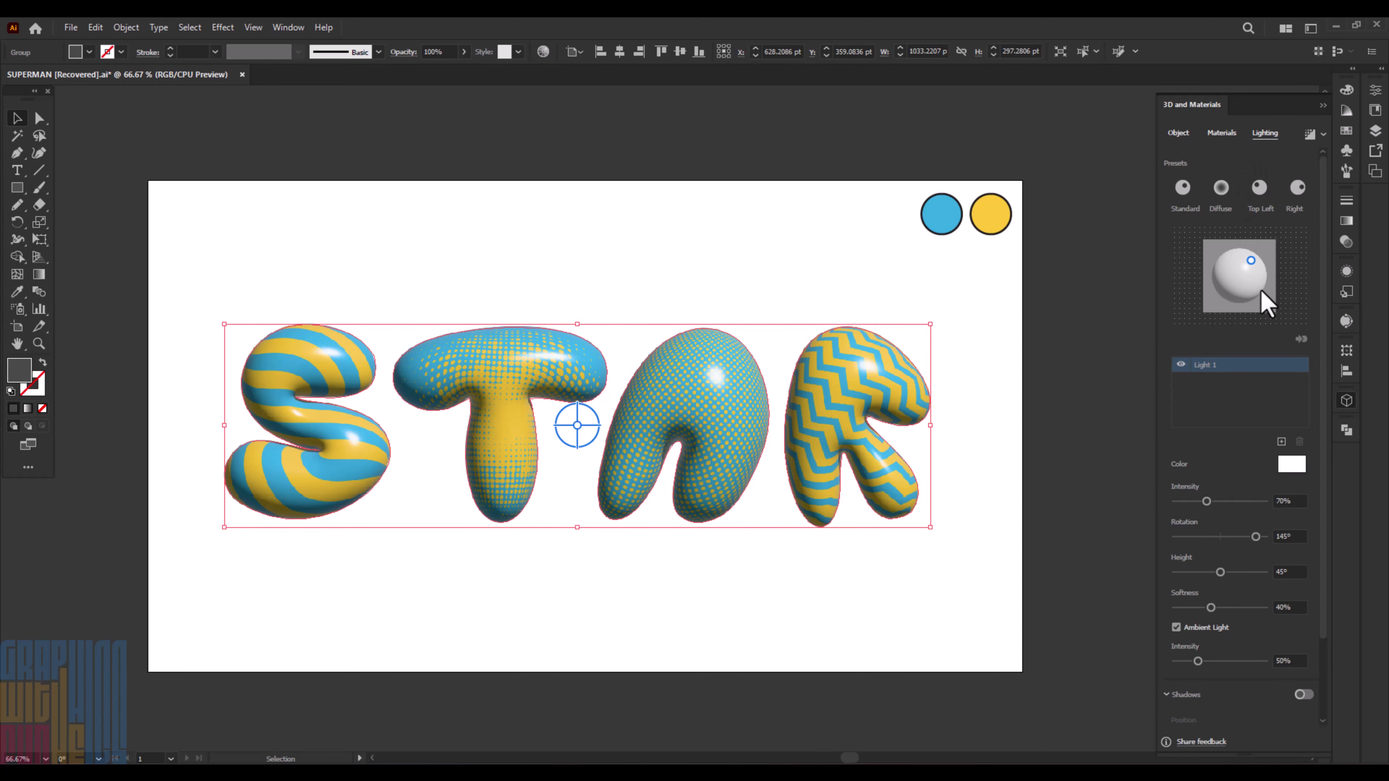
click(1282, 441)
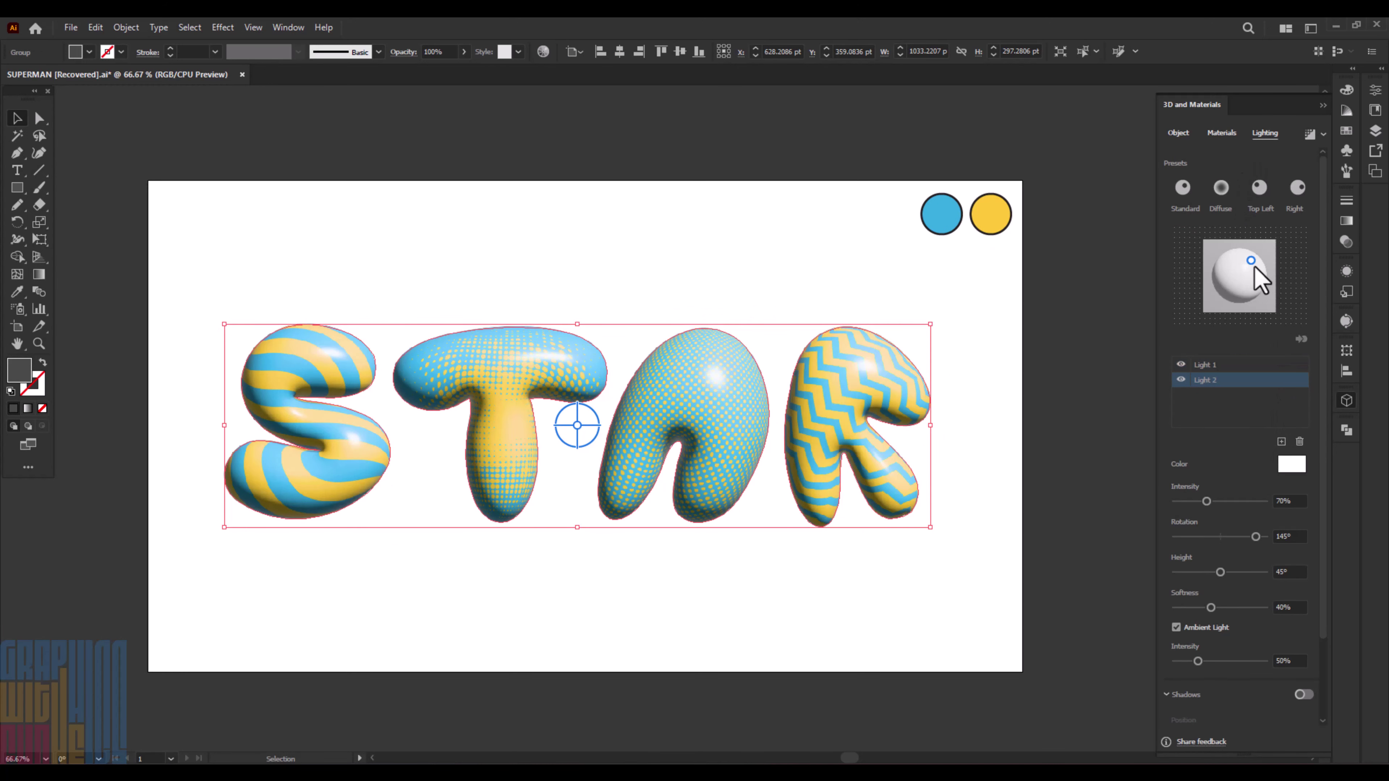
drag(1252, 261, 1262, 268)
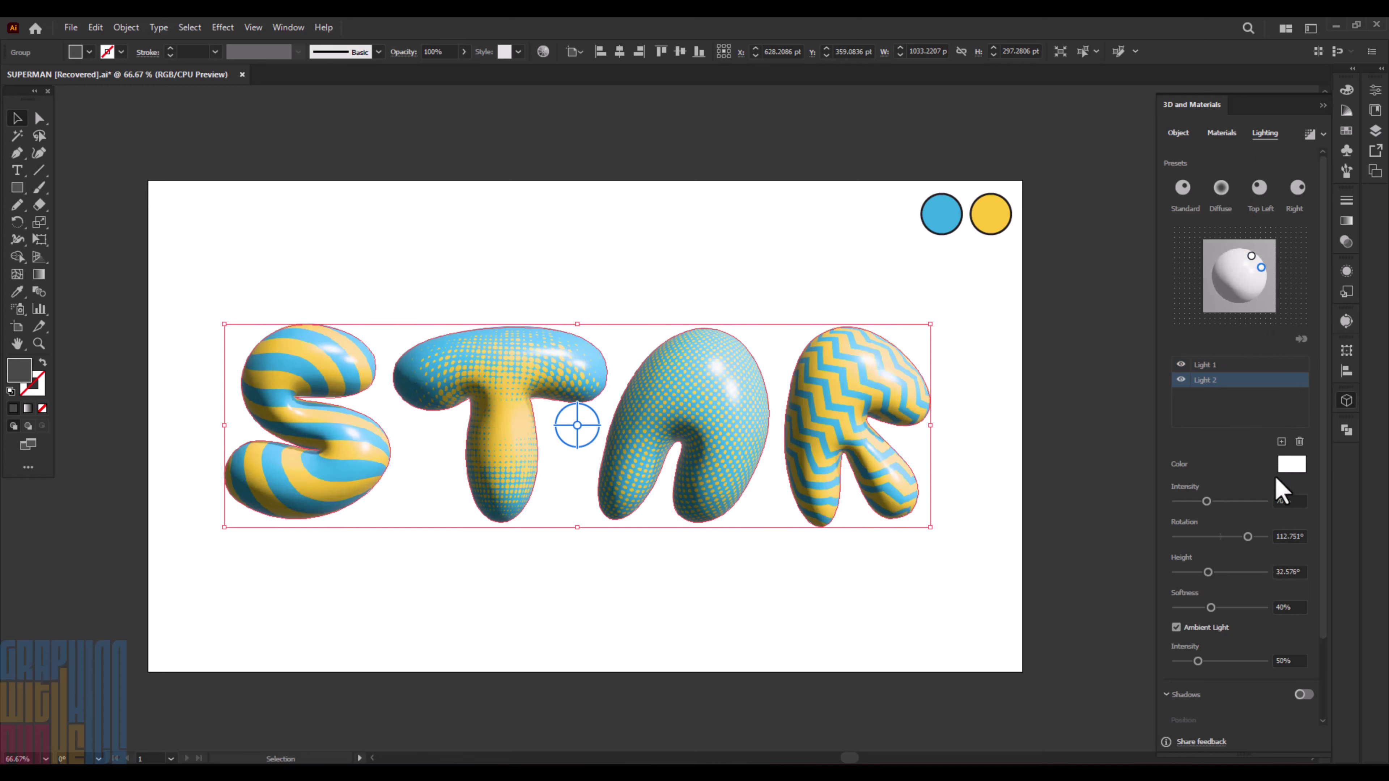
click(1304, 694)
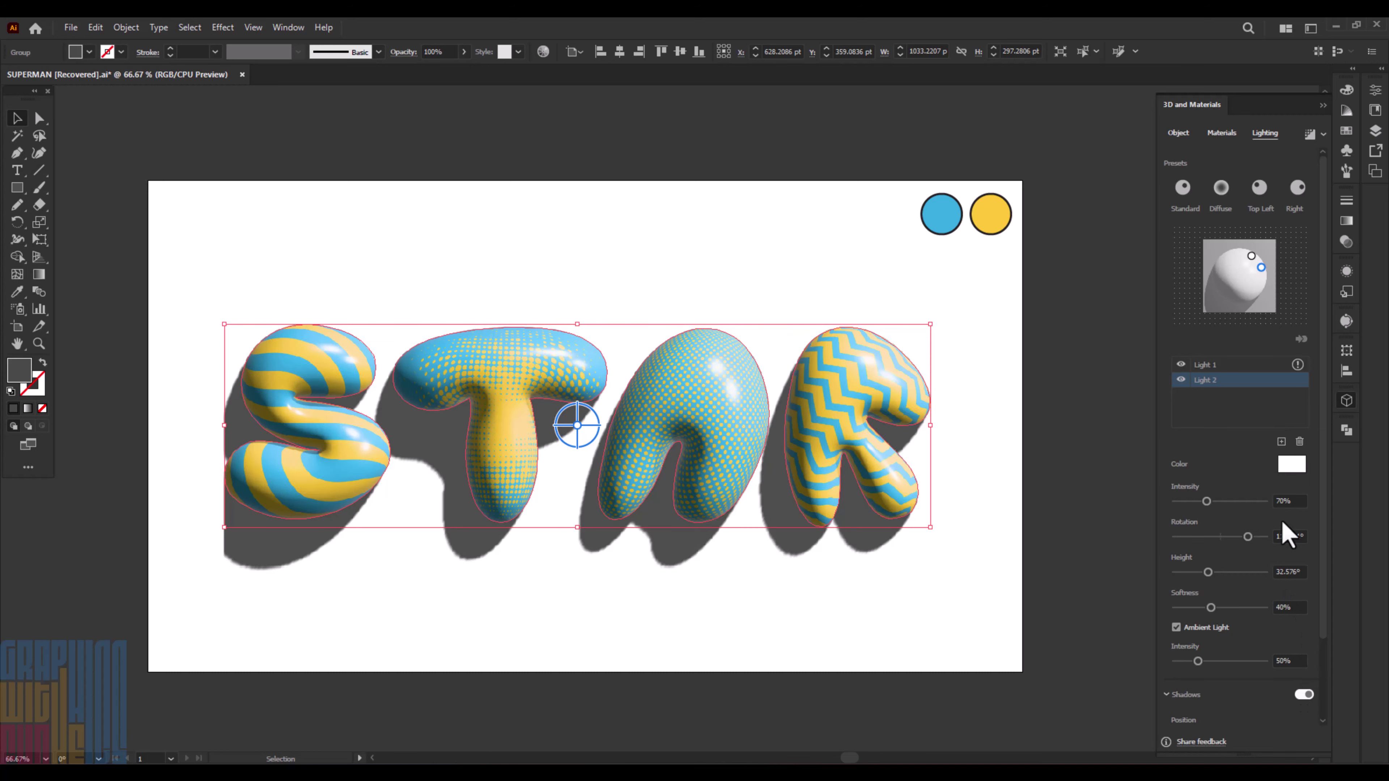
Move Light 2 to 104.826° rotation at 46% intensity, with 198% shadow bounds.
mouse_move(1261, 268)
mouse_down()
mouse_move(1255, 280)
mouse_move(1248, 257)
mouse_up()
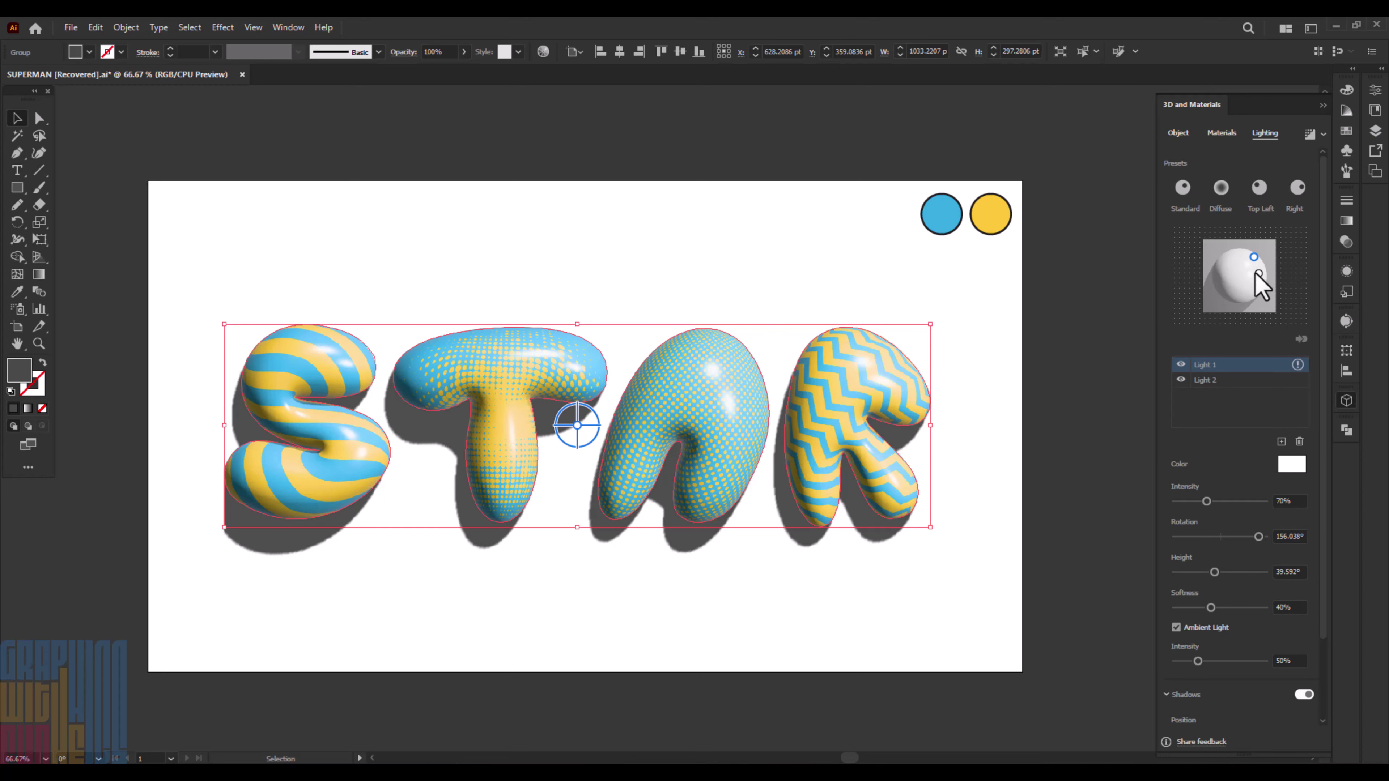
drag(1258, 273, 1267, 273)
scroll(1264, 665, down, 3)
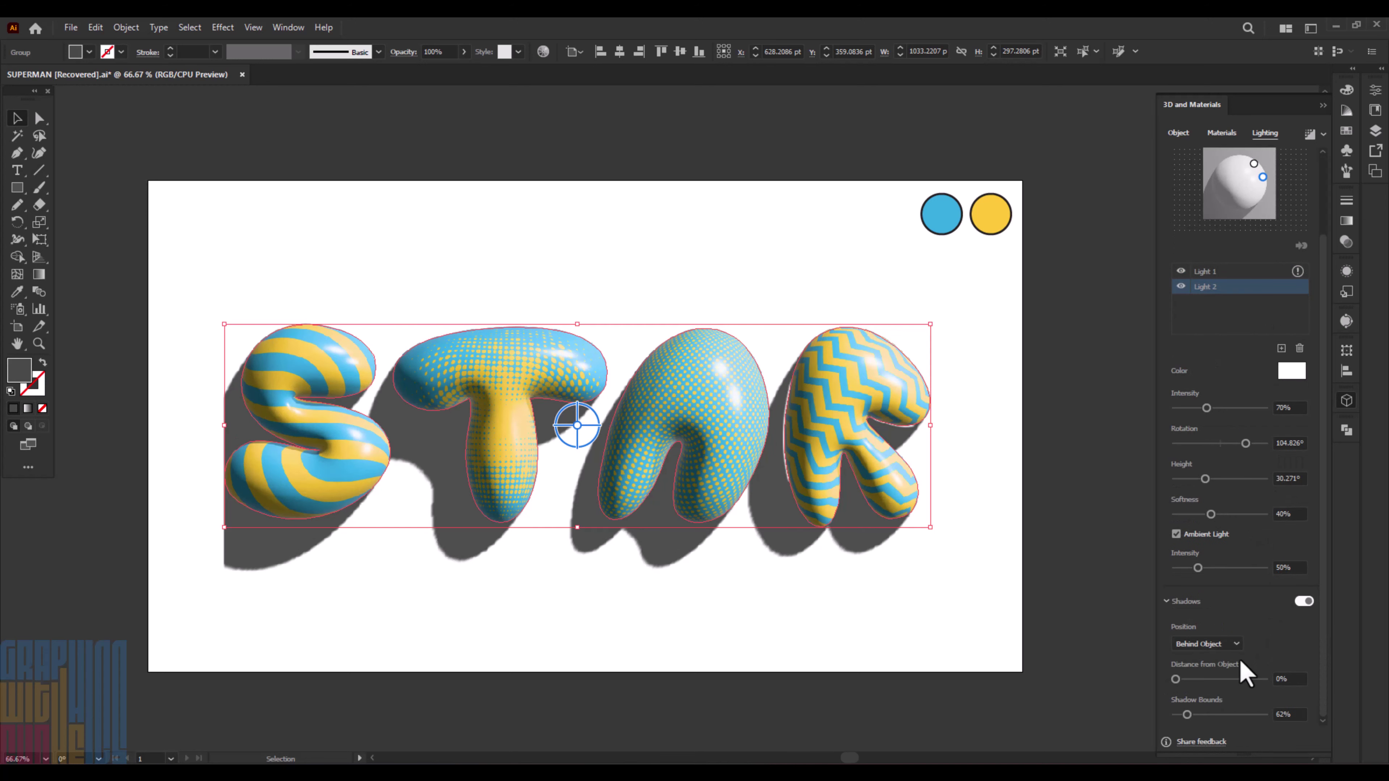
drag(1187, 715, 1218, 715)
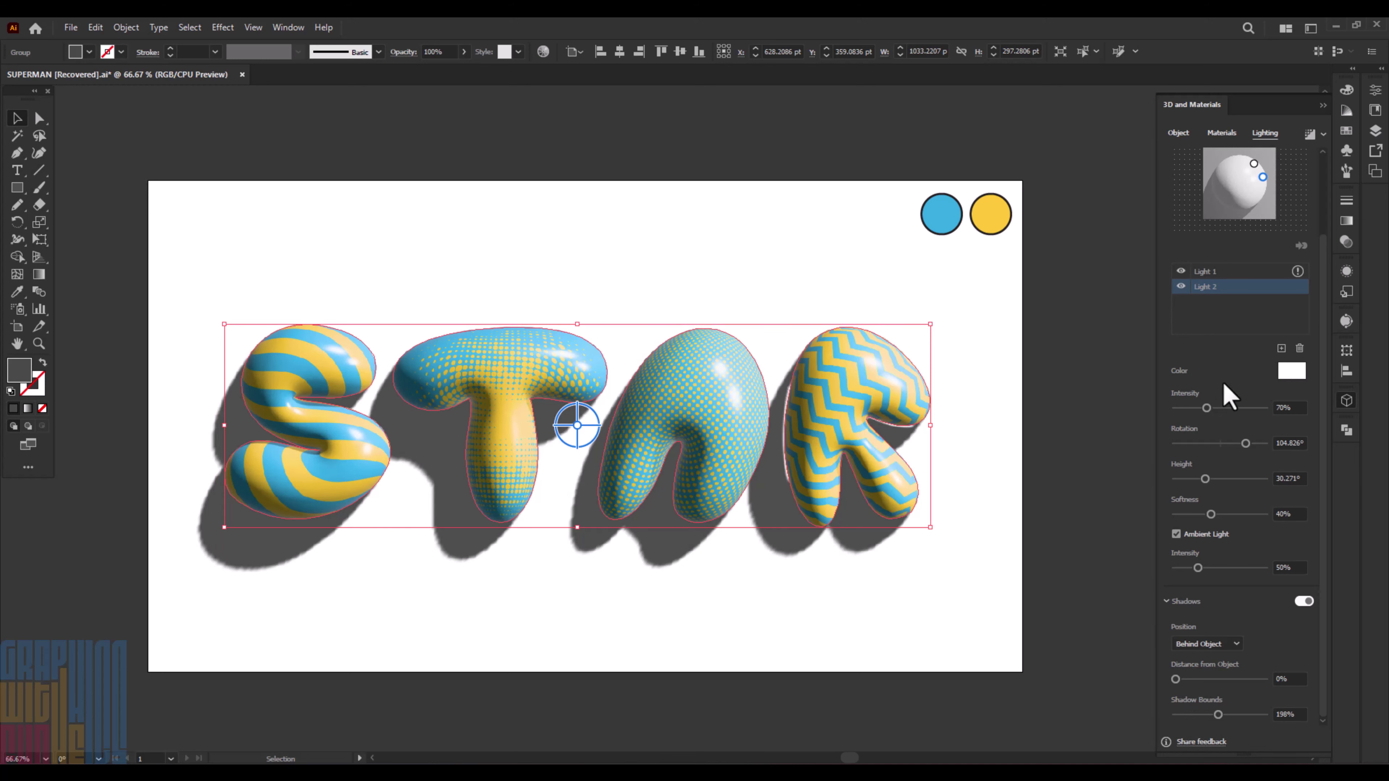
drag(1208, 408, 1197, 405)
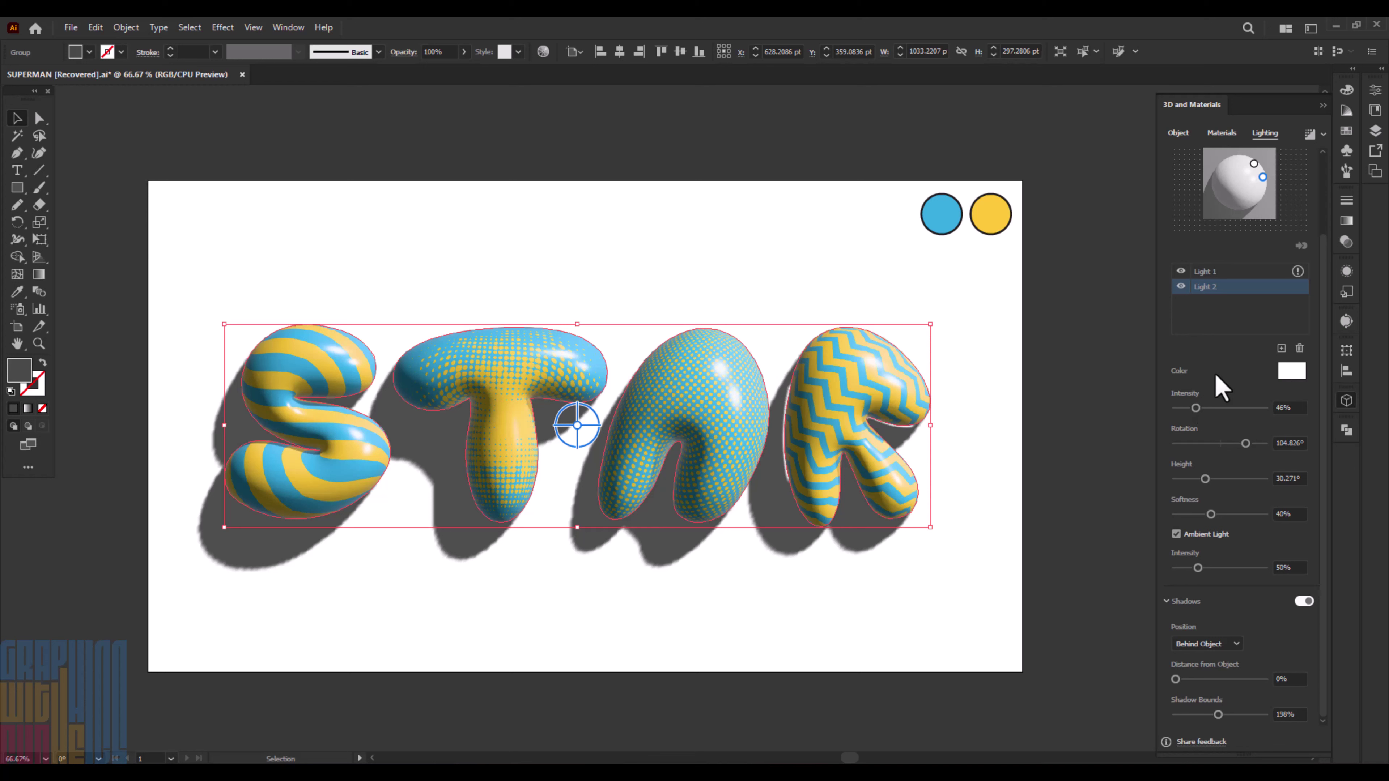
click(1222, 133)
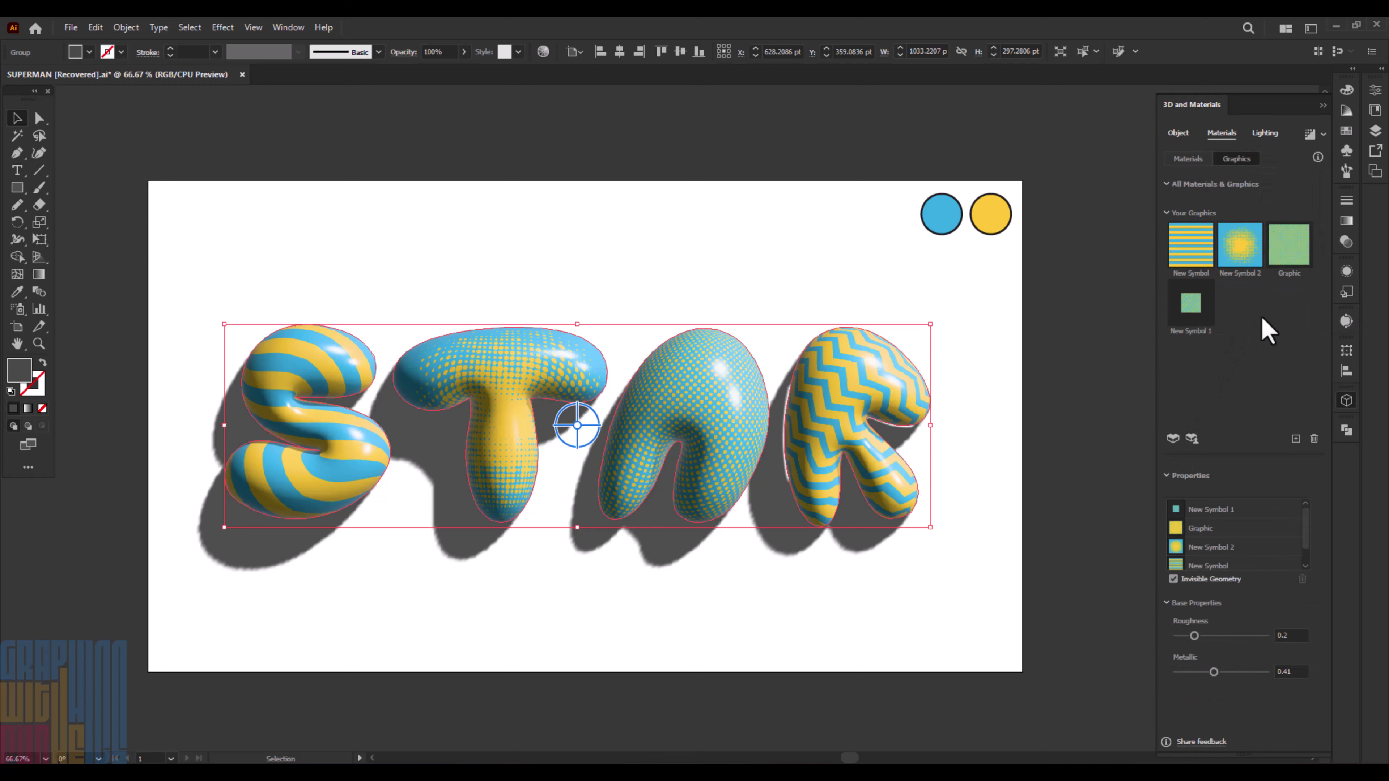
Apply the happy garden floral fabric material with 2048px graphics resolution.
click(1188, 159)
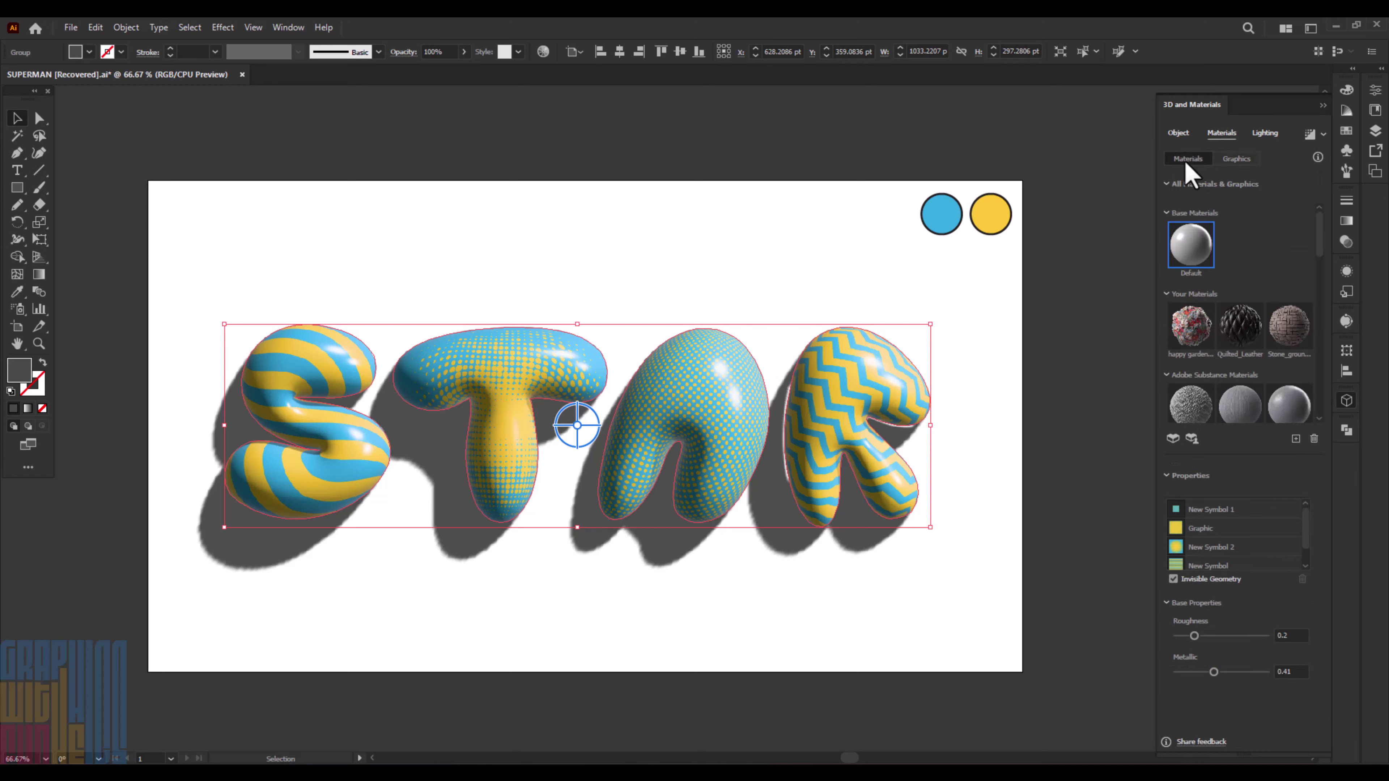
click(1199, 335)
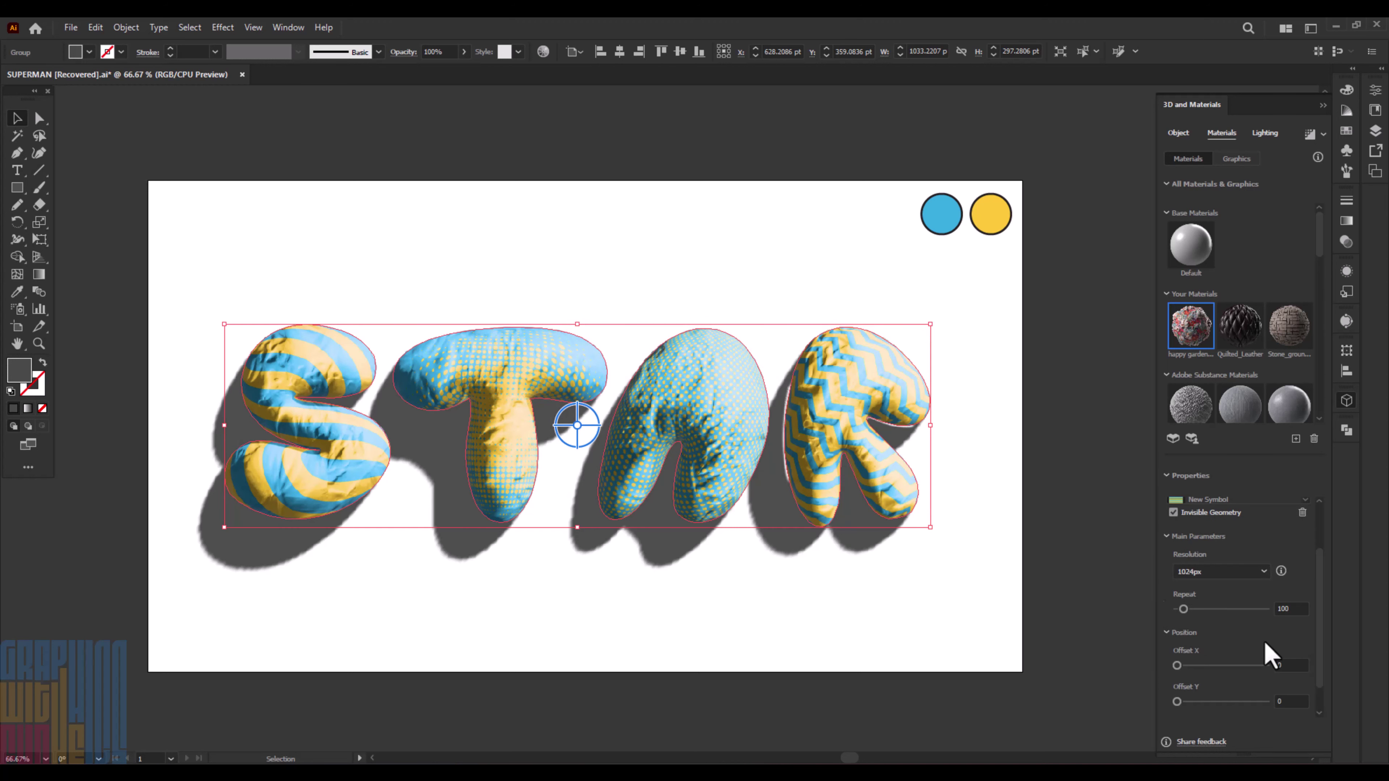
click(1187, 574)
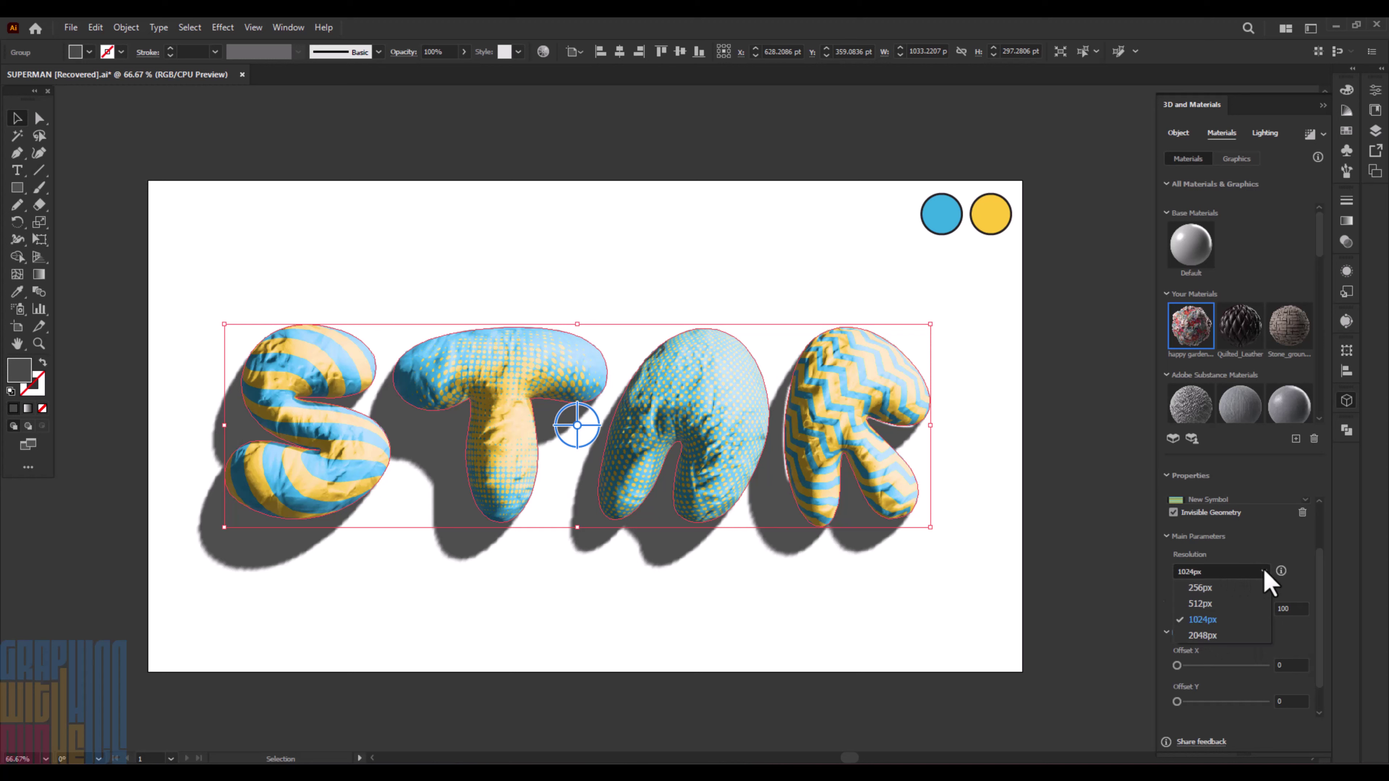
click(1211, 636)
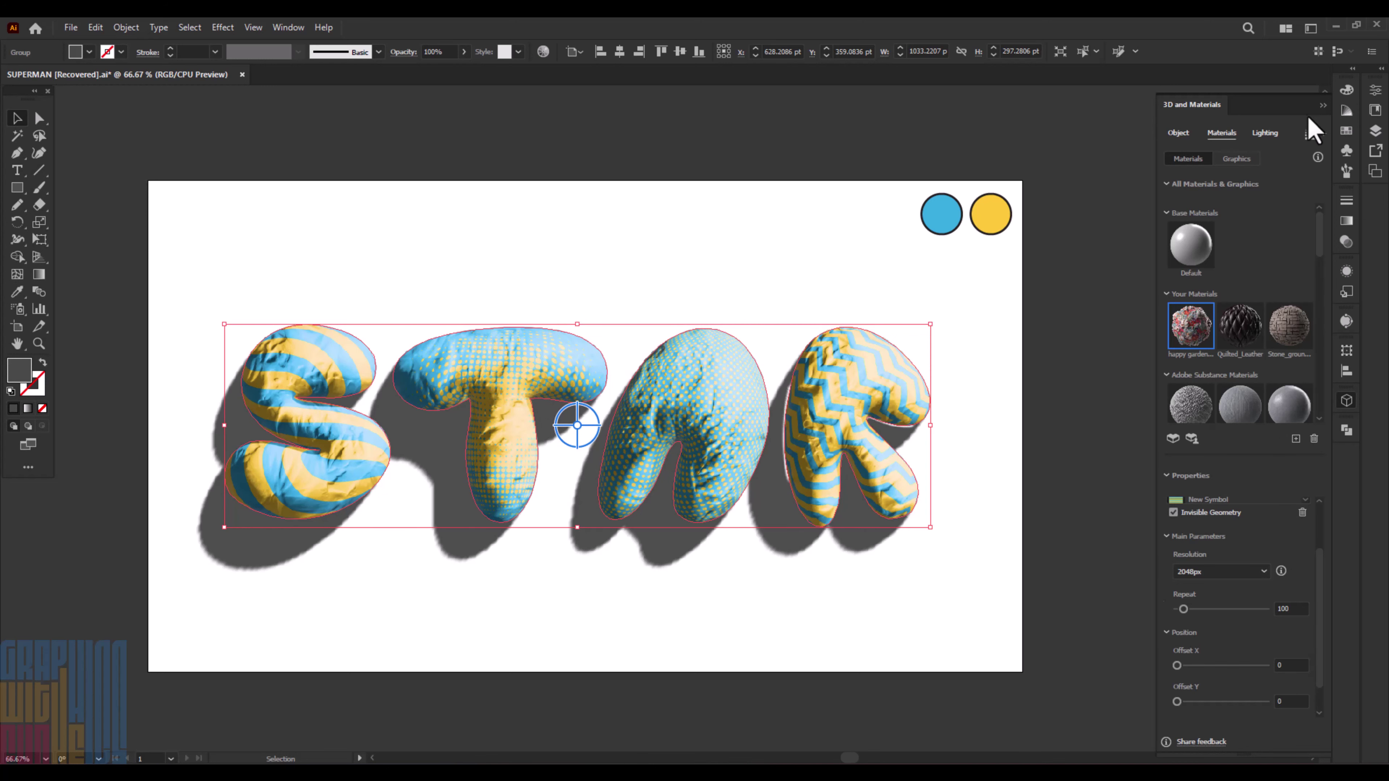
click(1323, 106)
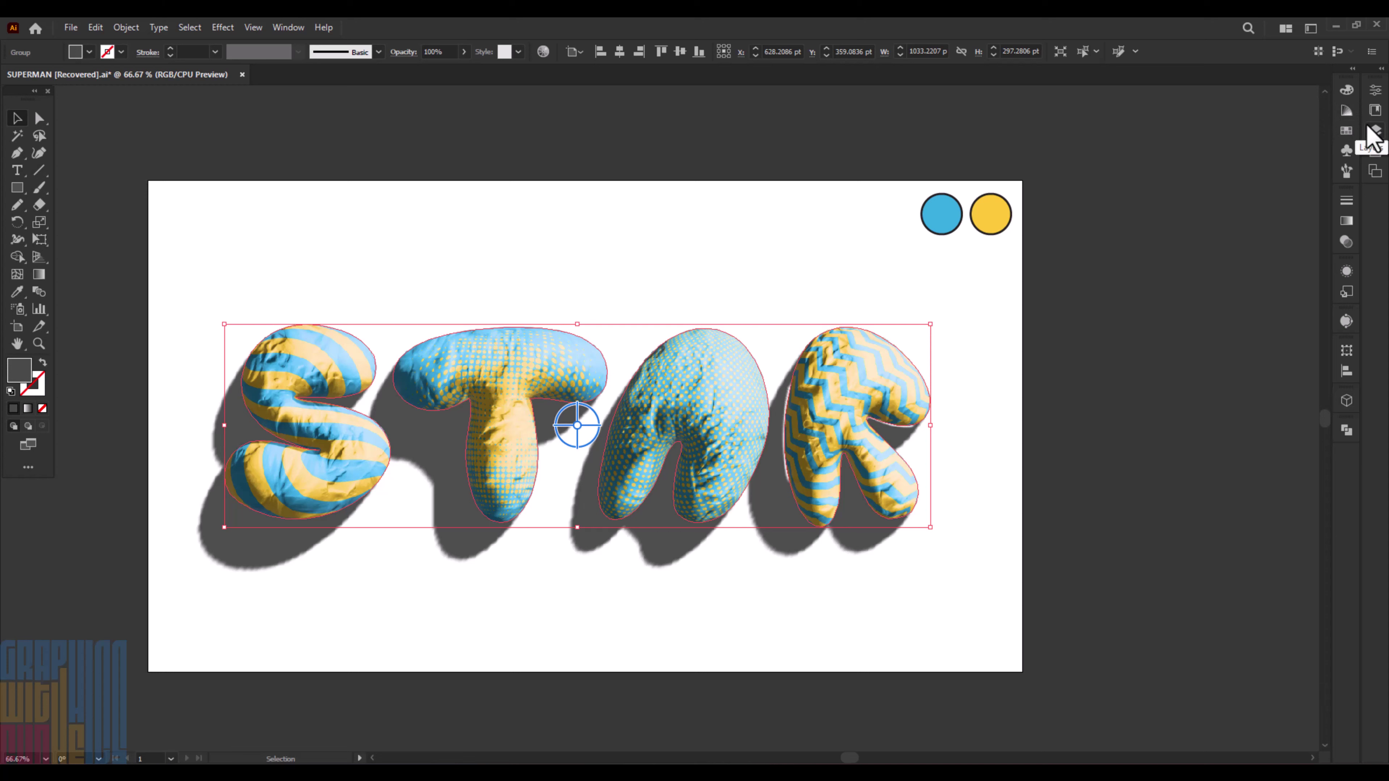
Turn on High-quality Ray Tracing in Render Settings and render the STAR lettering.
click(1347, 400)
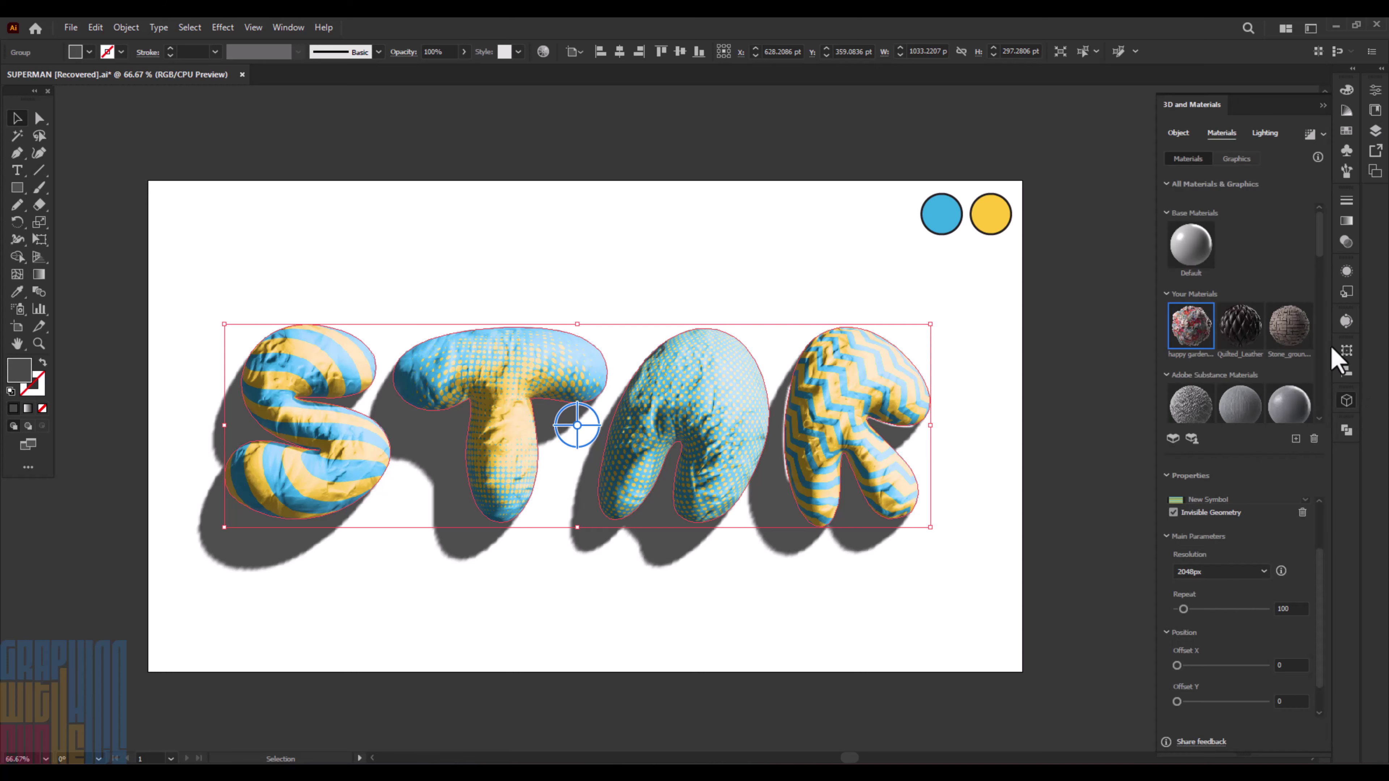
click(1323, 133)
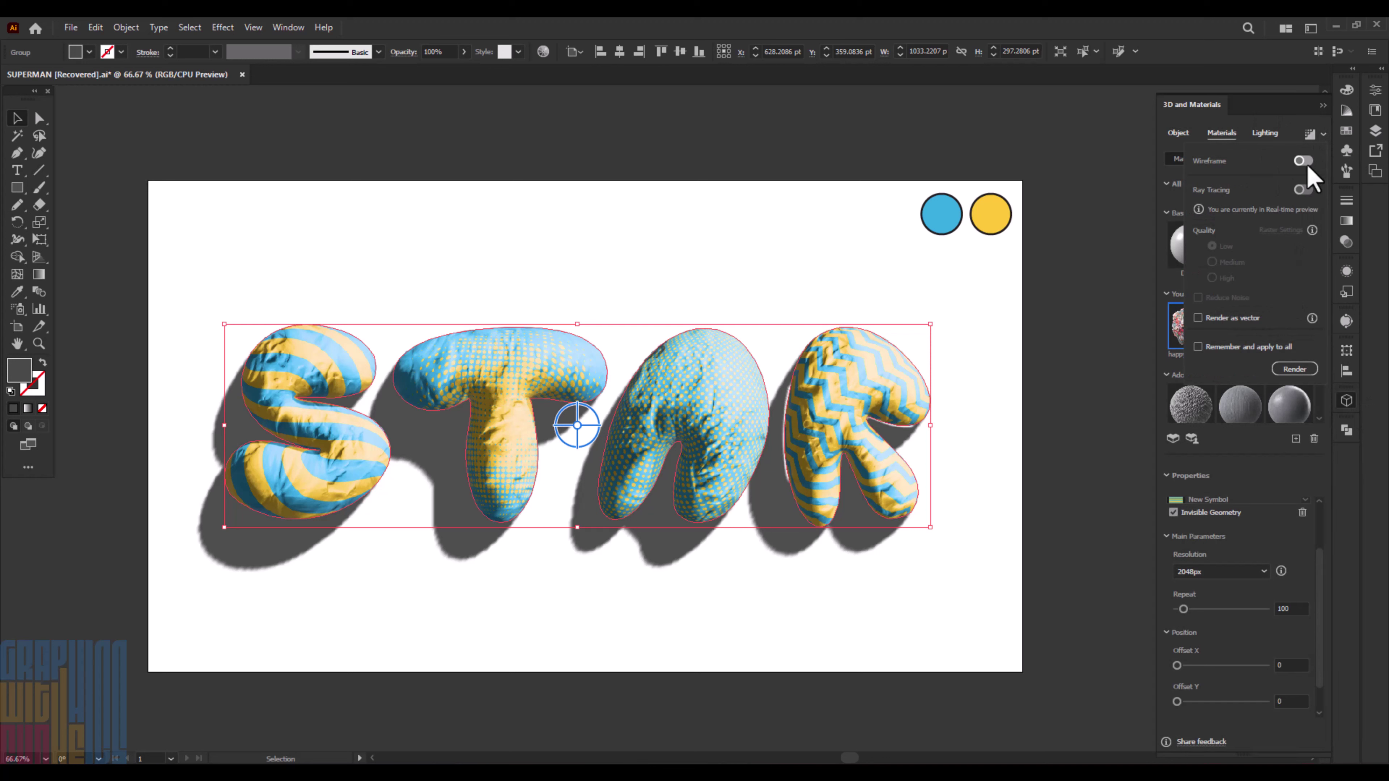
click(1303, 190)
click(1222, 278)
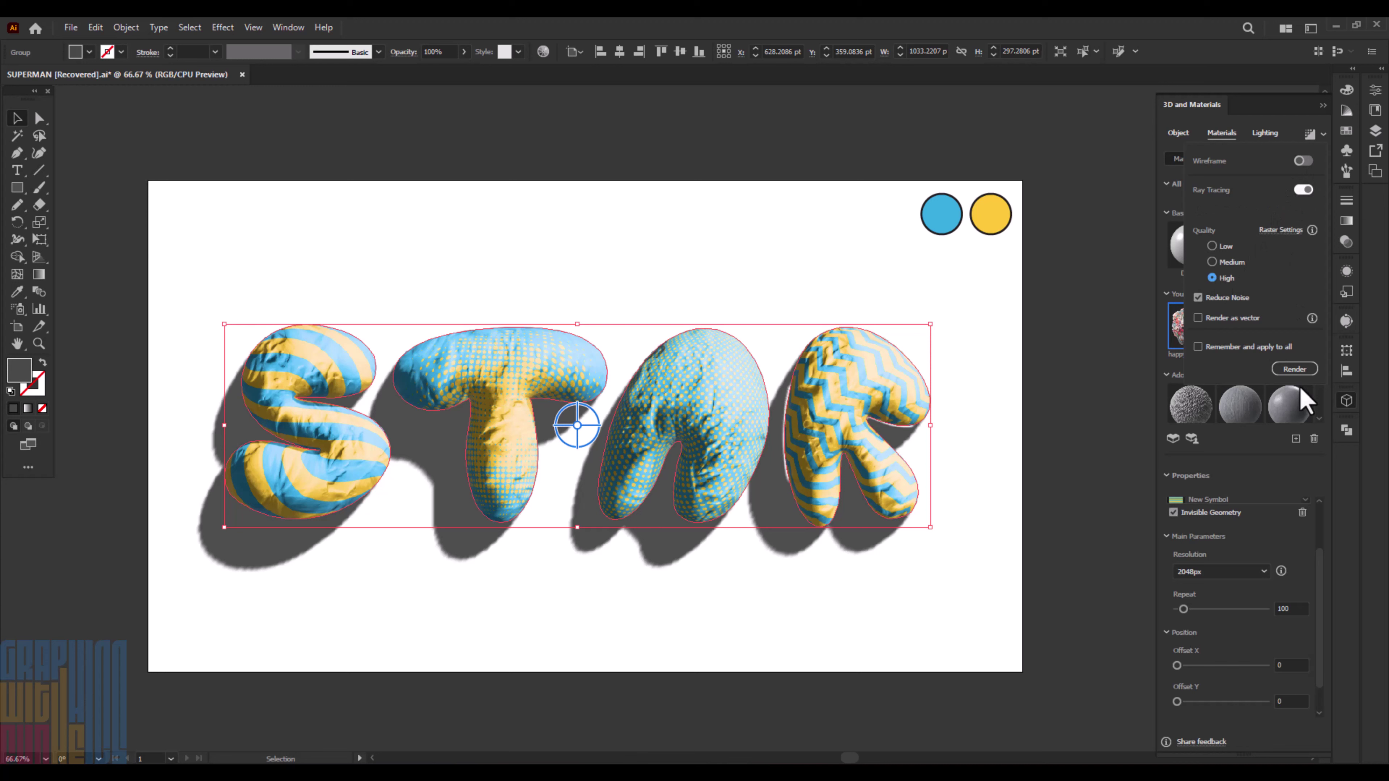
click(1299, 370)
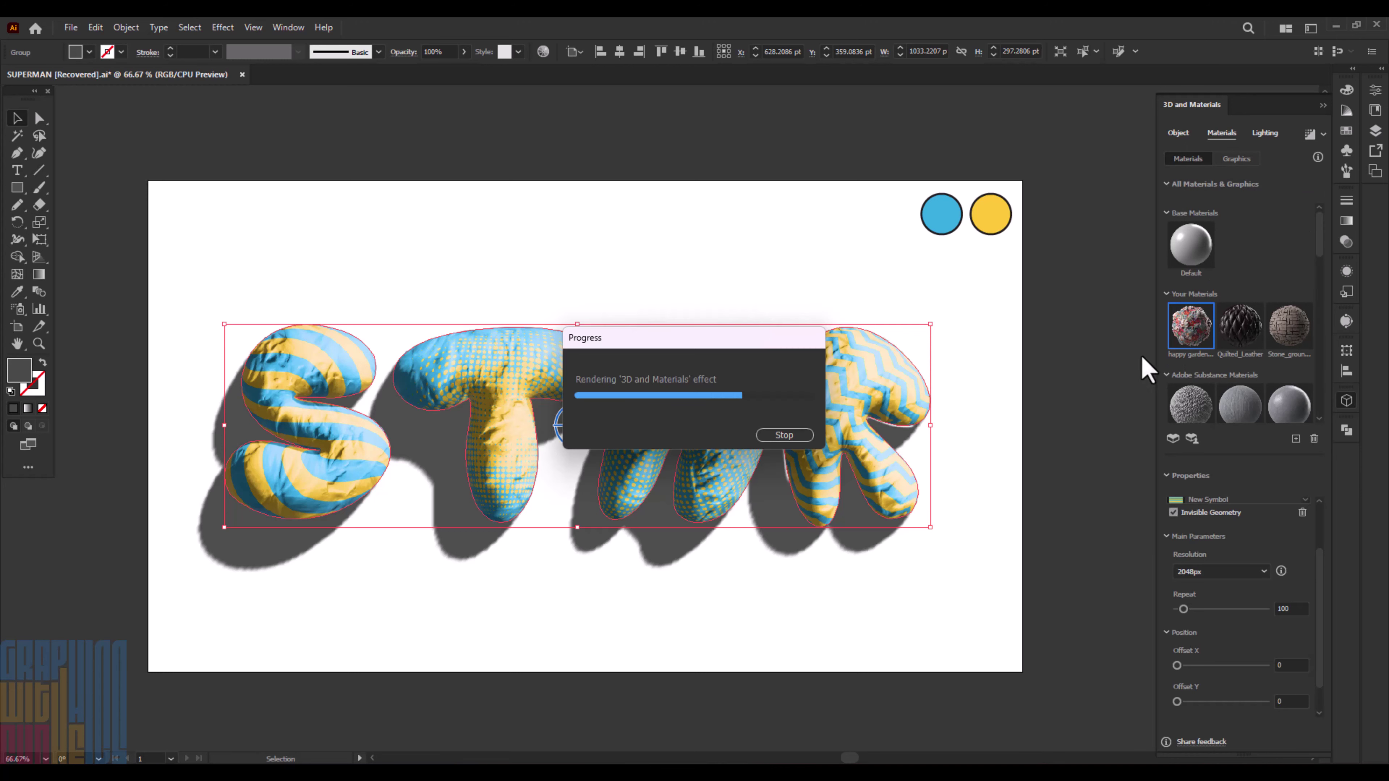
click(411, 574)
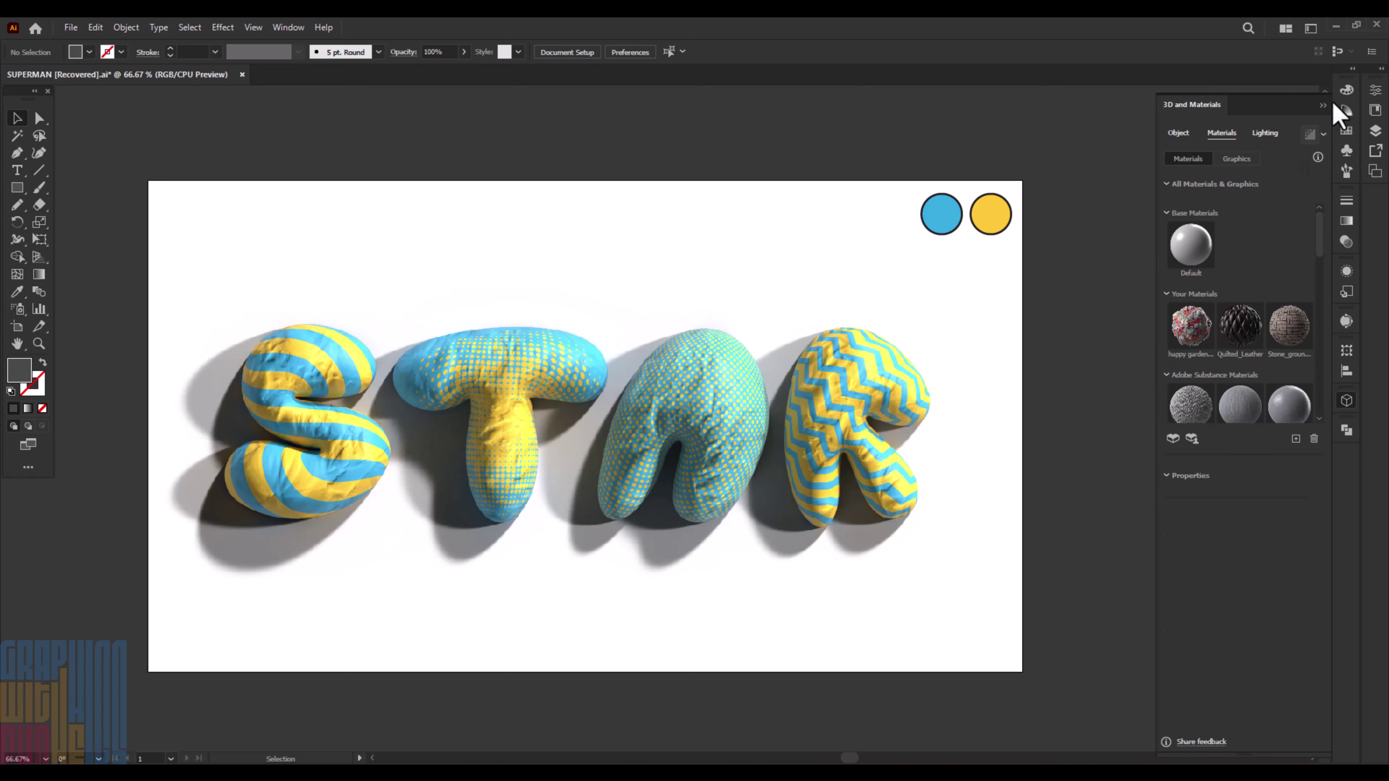
Unlock the BG layer and select the white background rectangle.
click(1375, 130)
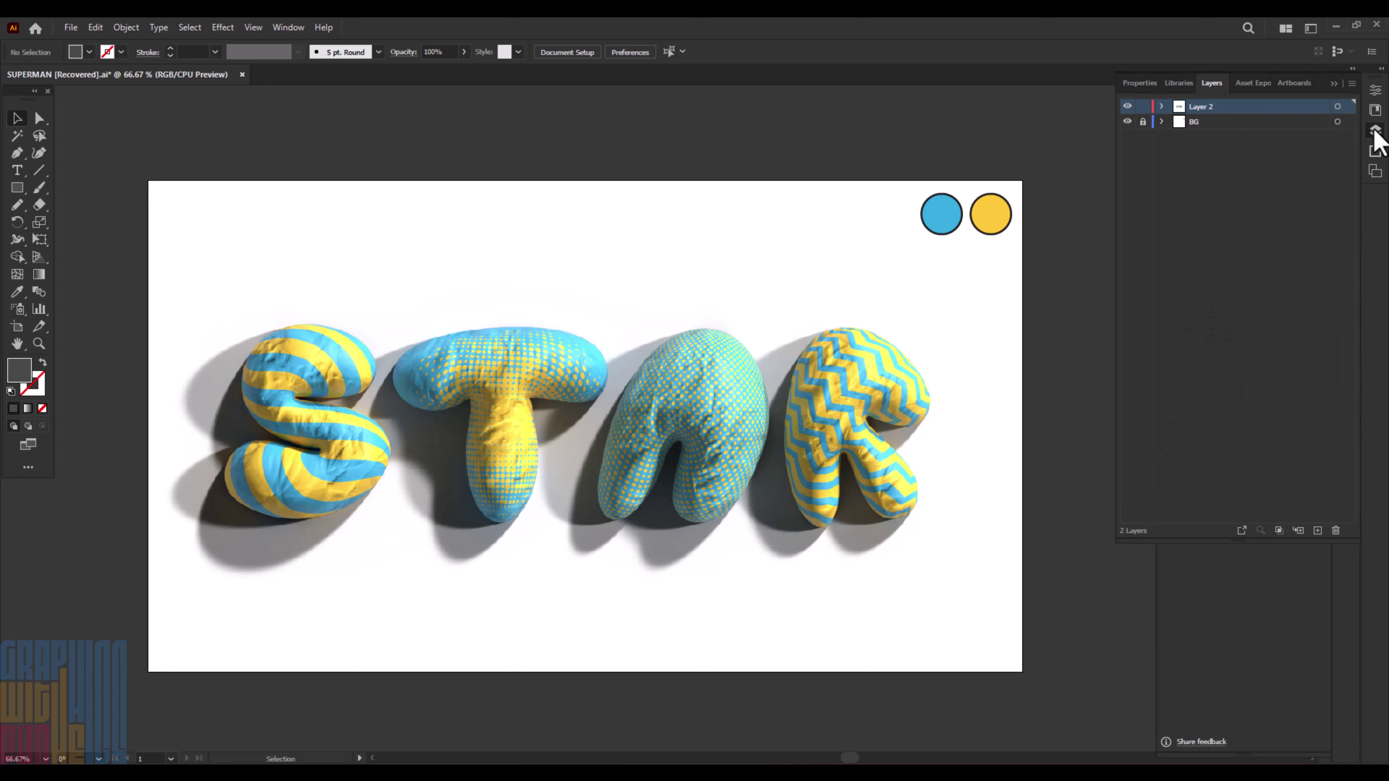
click(1161, 122)
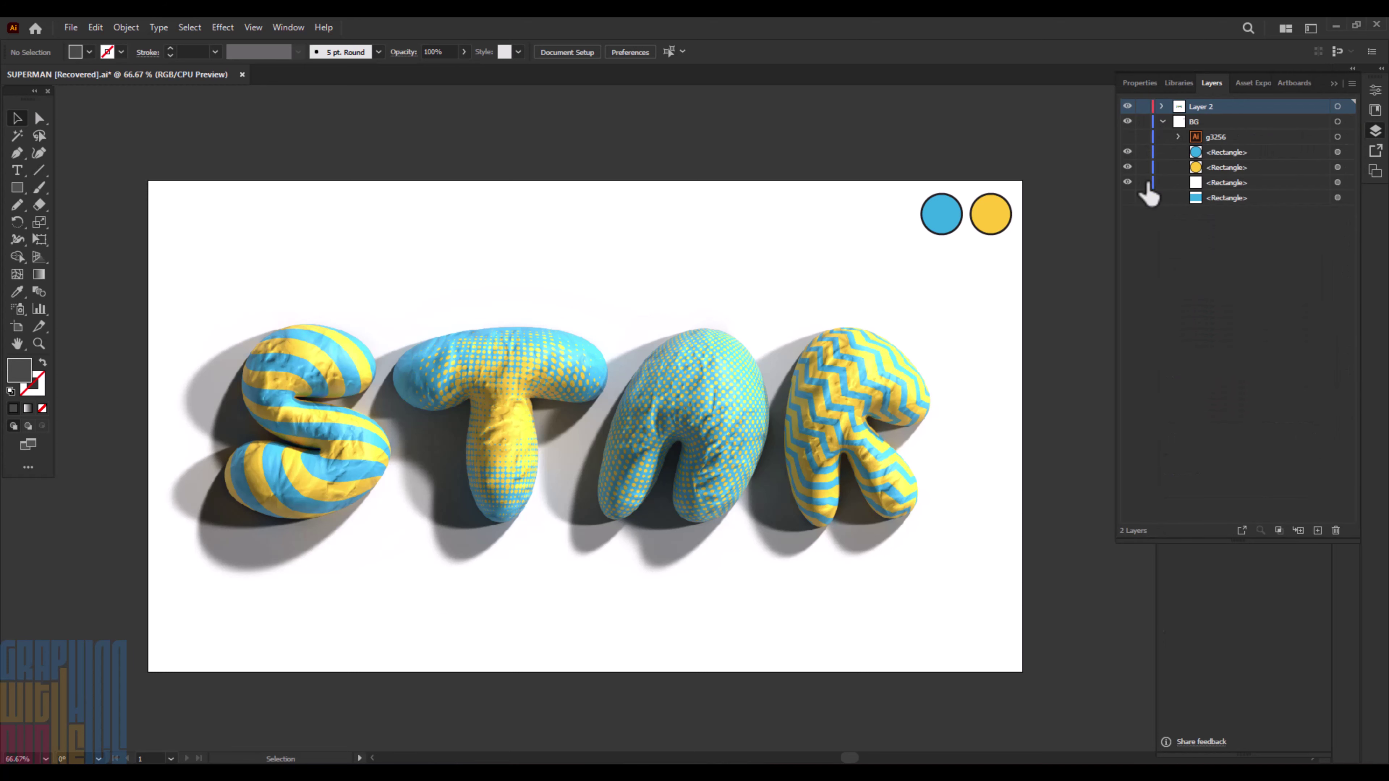
click(1338, 183)
click(1346, 90)
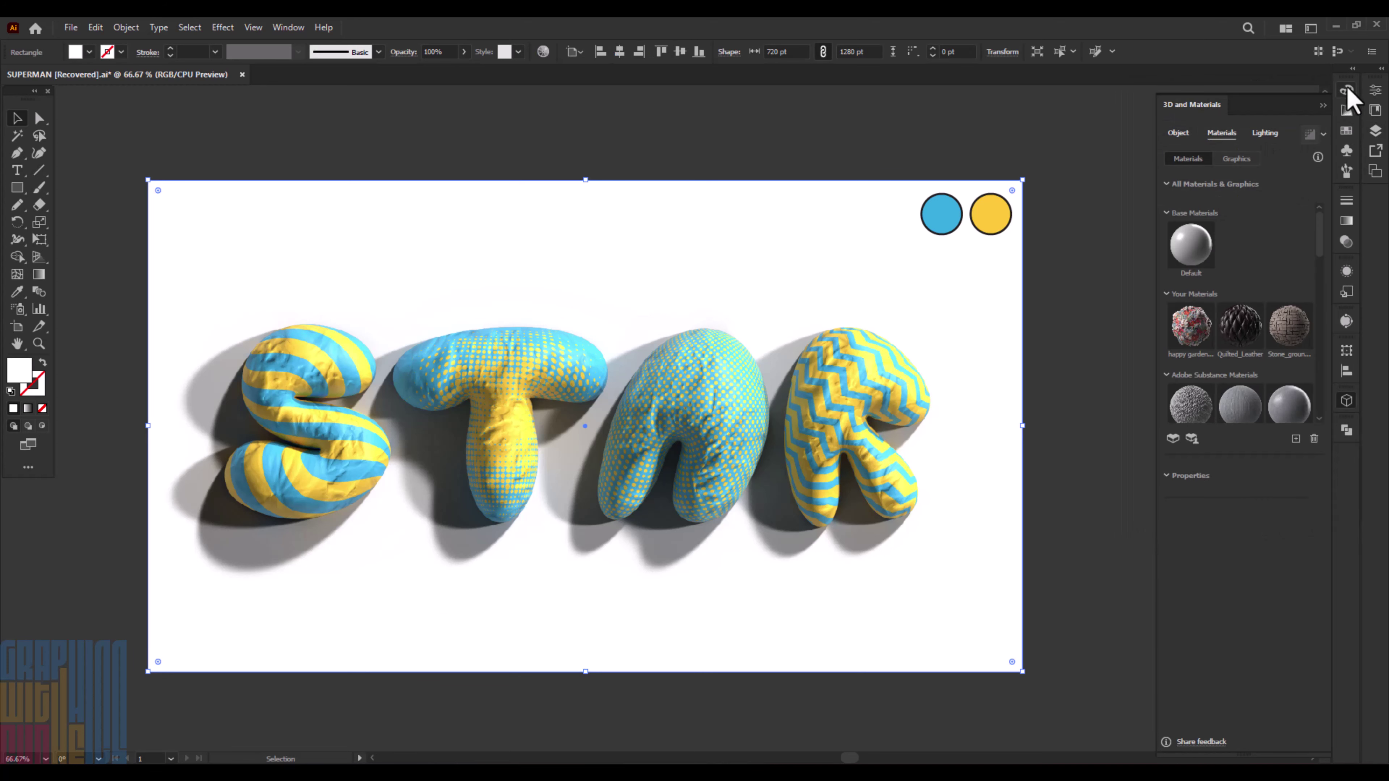
click(1322, 105)
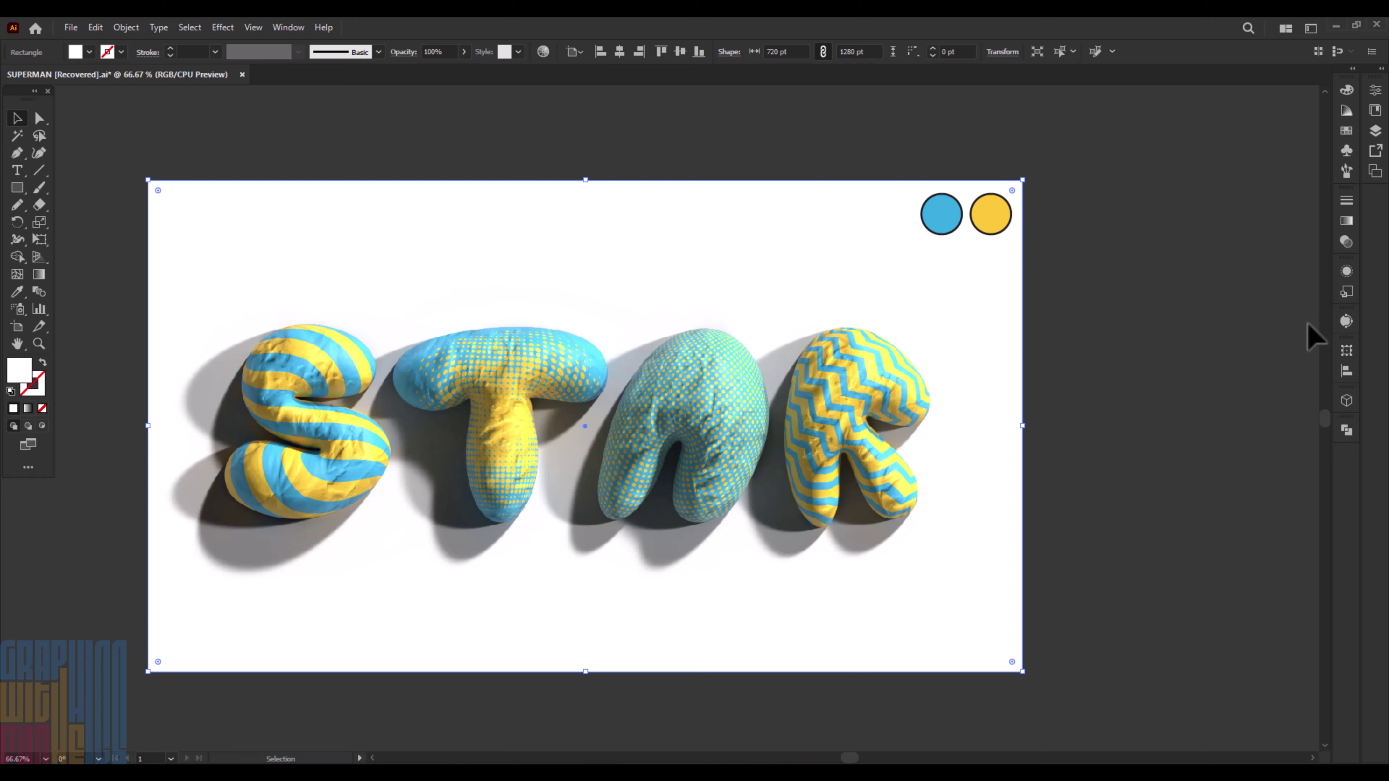
click(1346, 402)
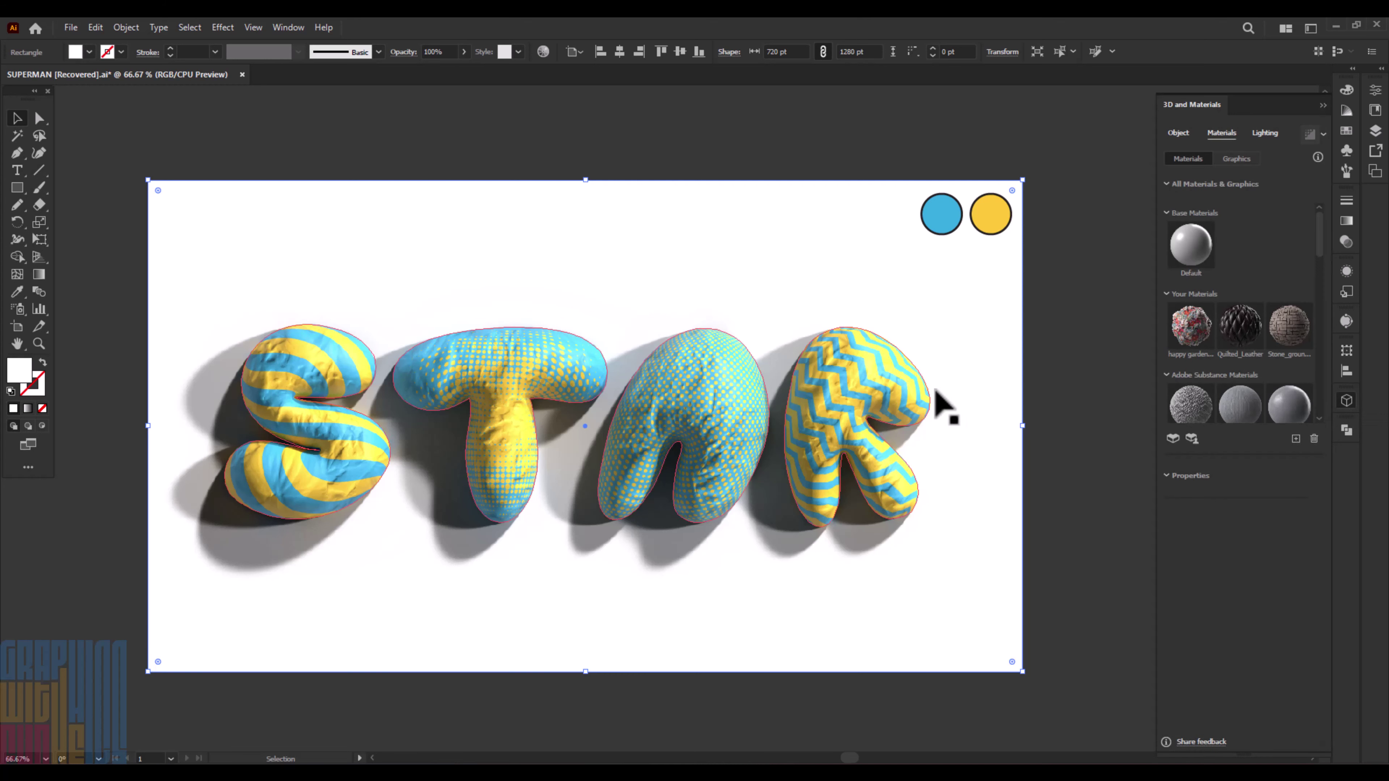
Reselect the background rectangle and show its 3D Materials library.
click(921, 407)
click(1268, 136)
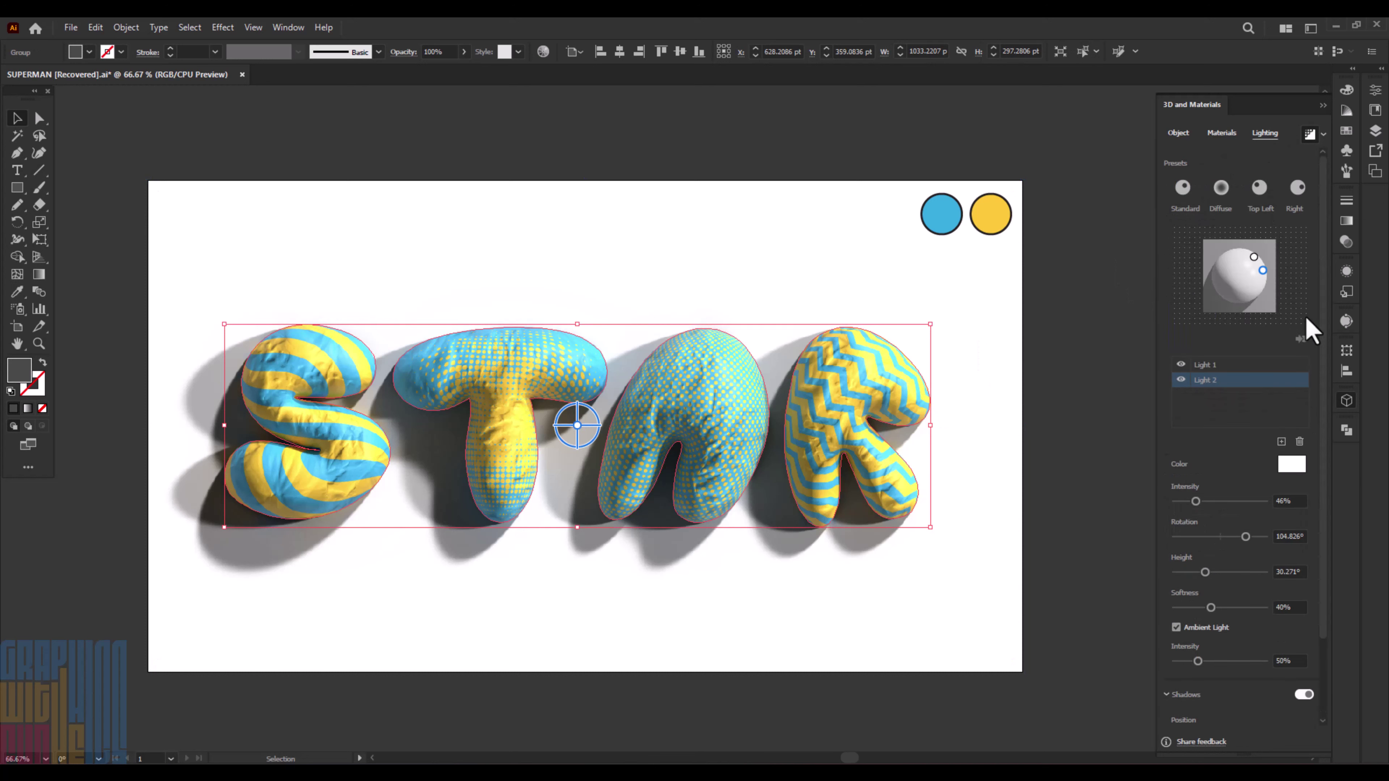
click(1322, 106)
click(1000, 399)
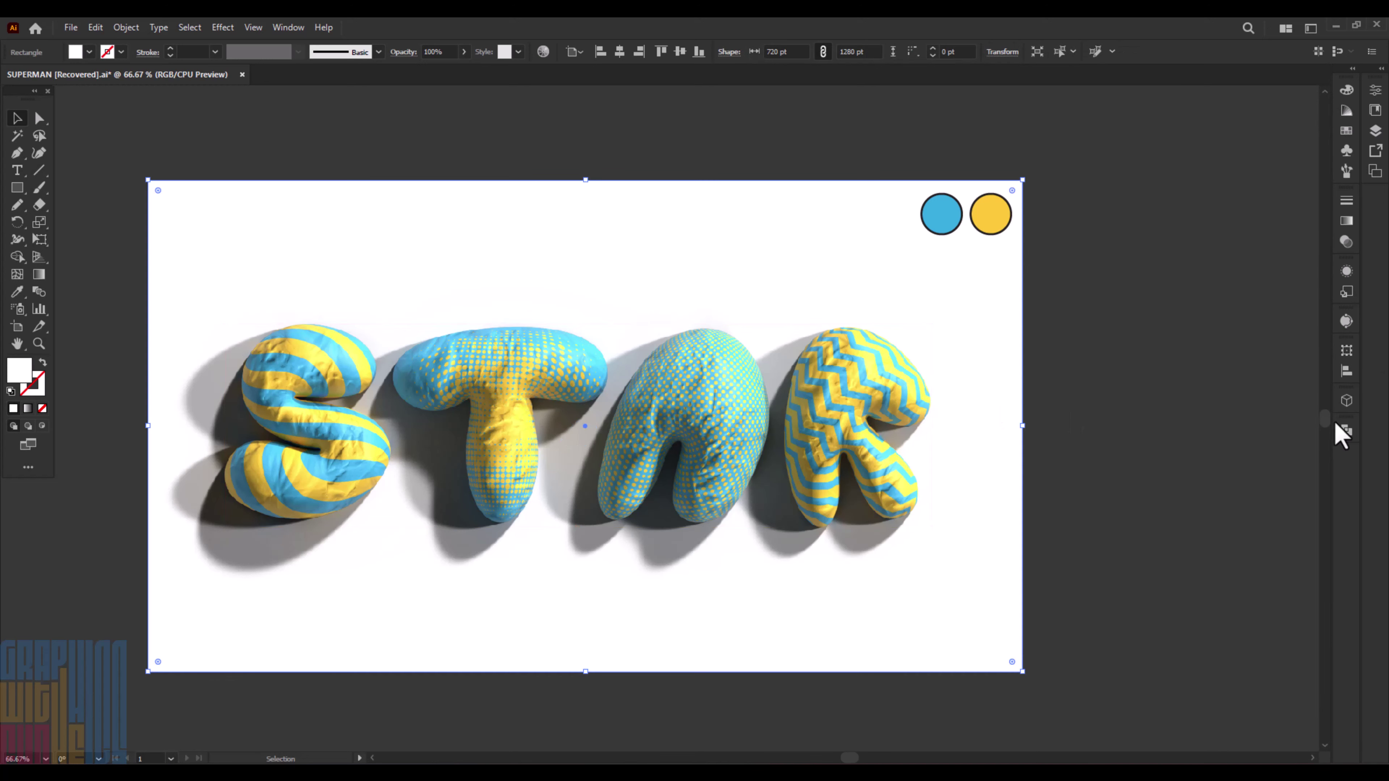
click(1348, 403)
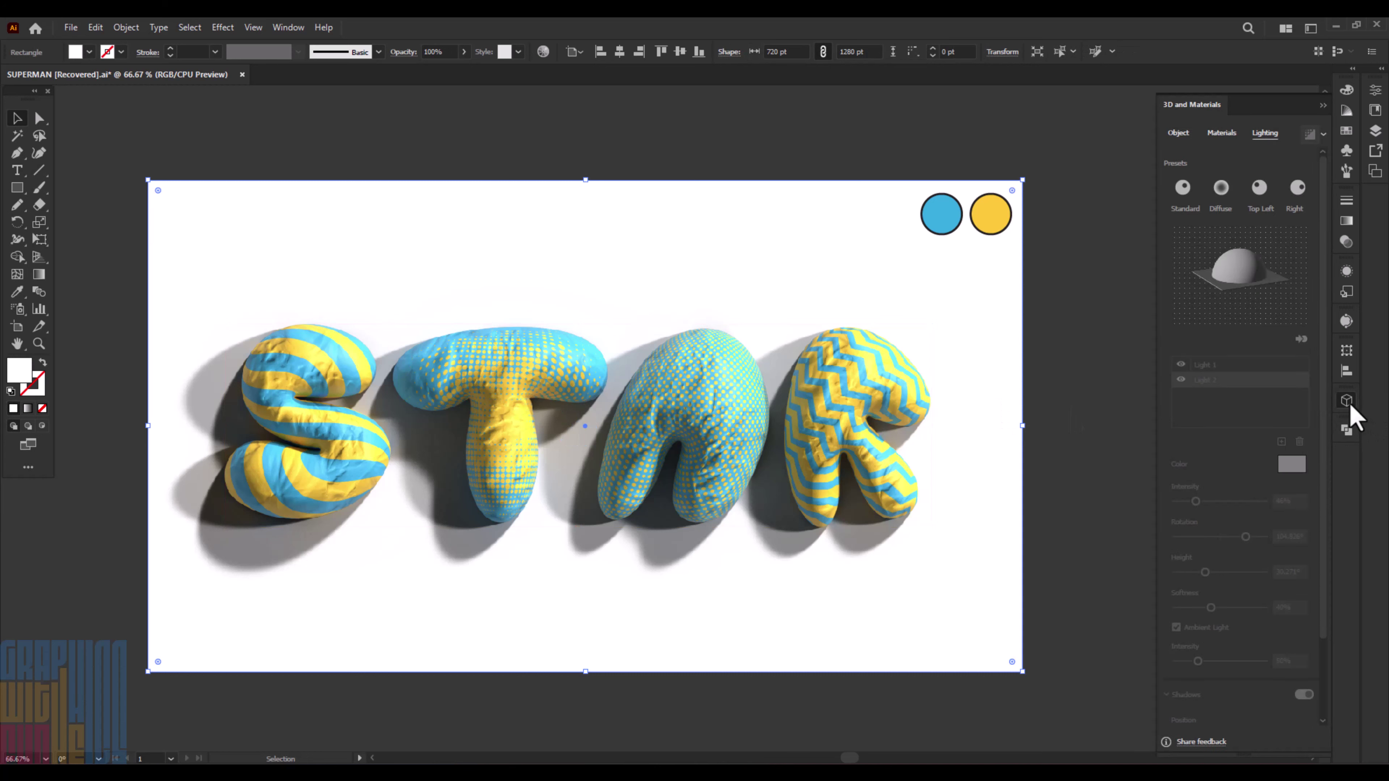
click(1230, 137)
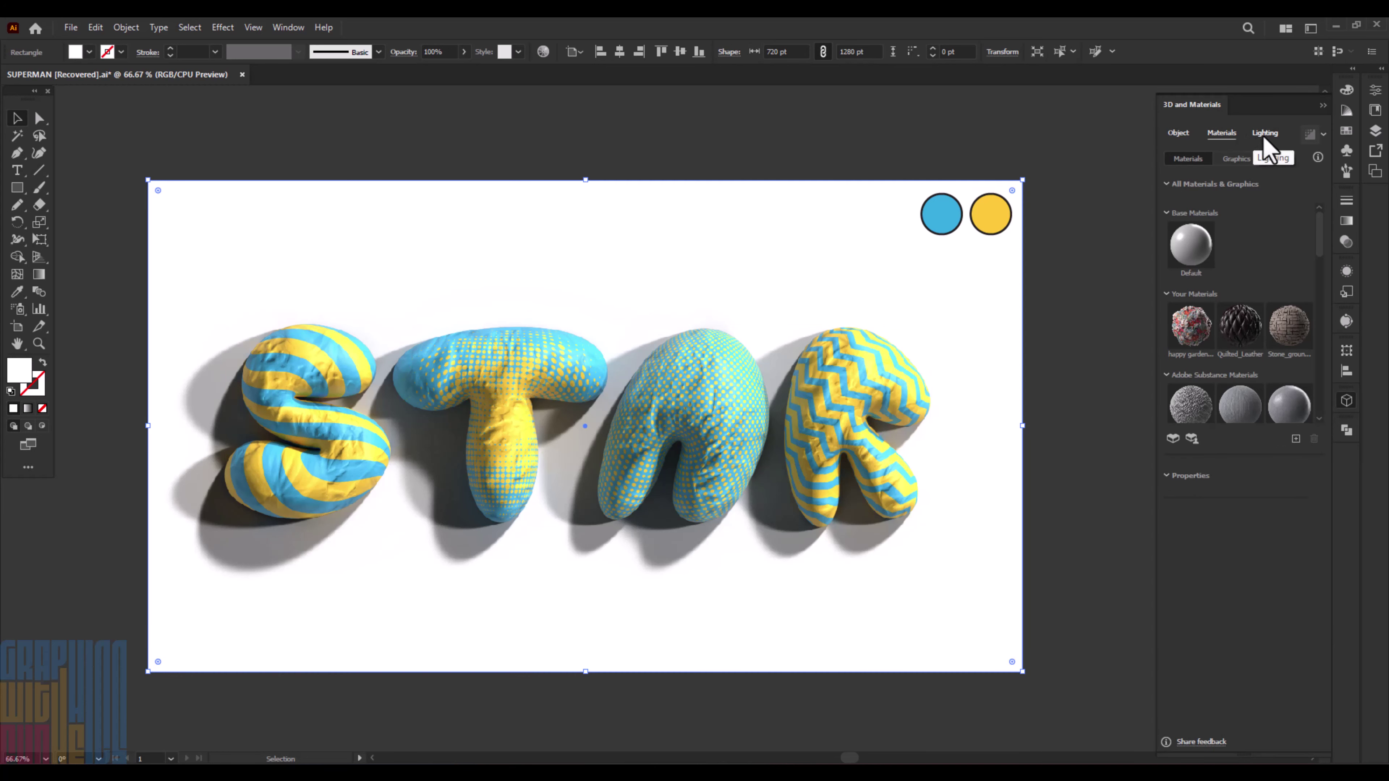
Apply Natural Plywood to the background with Repeat 120 and Wood Roughness 0.
drag(1320, 232, 1307, 398)
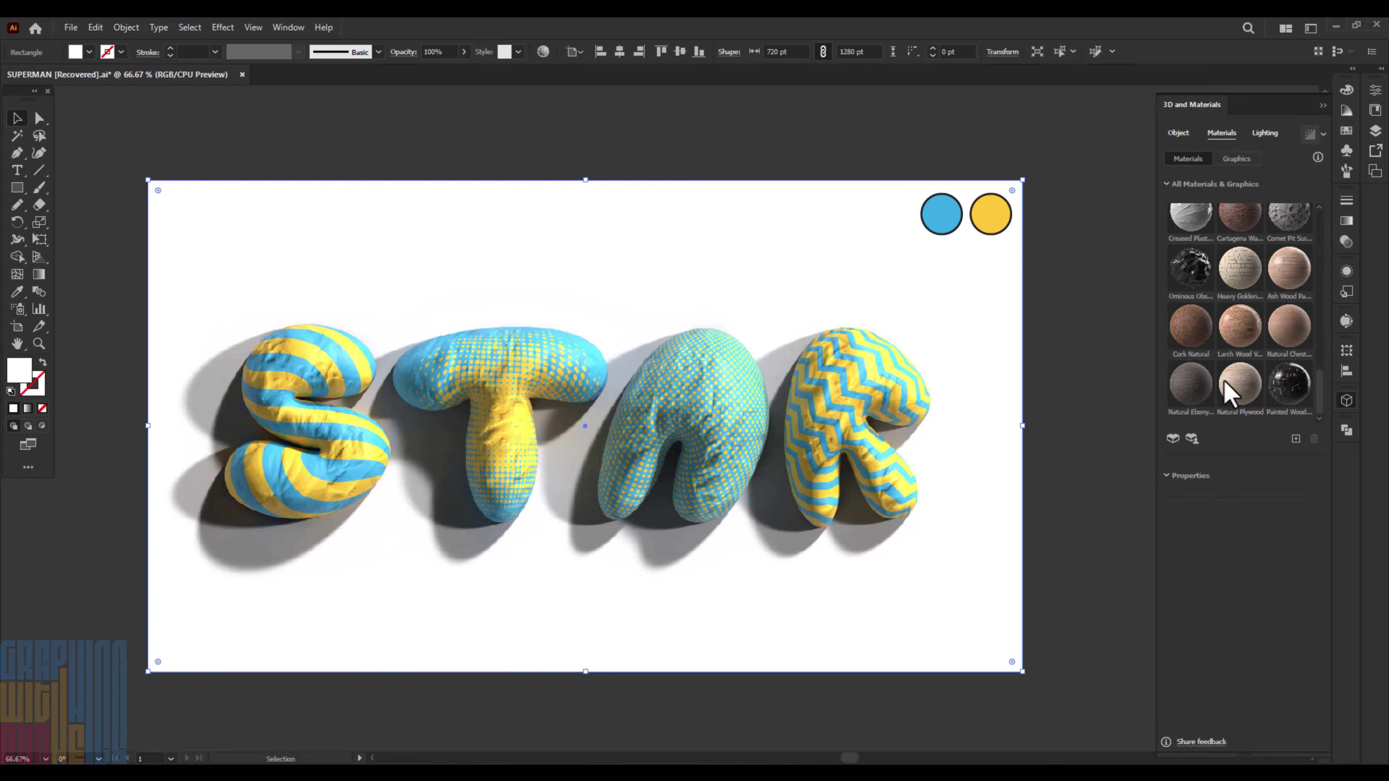
click(1244, 382)
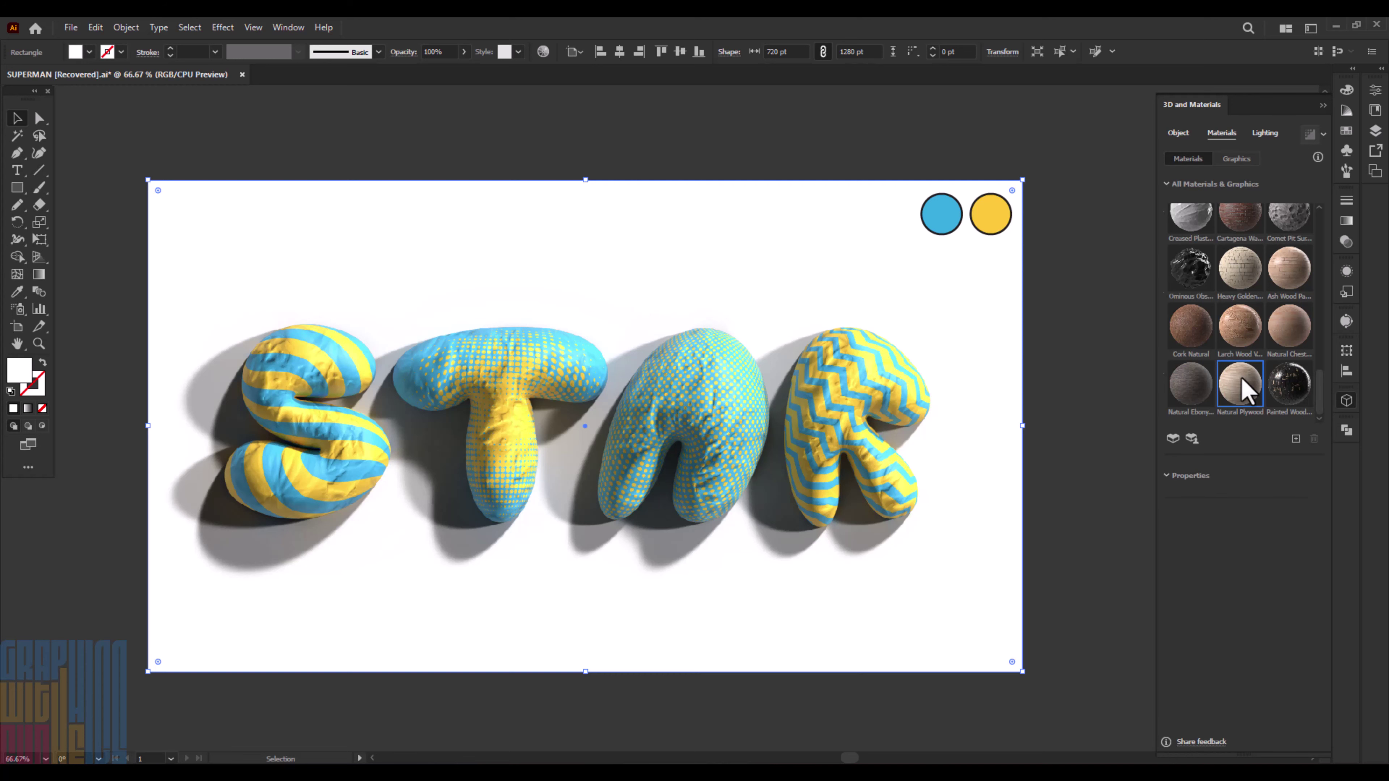
click(1247, 390)
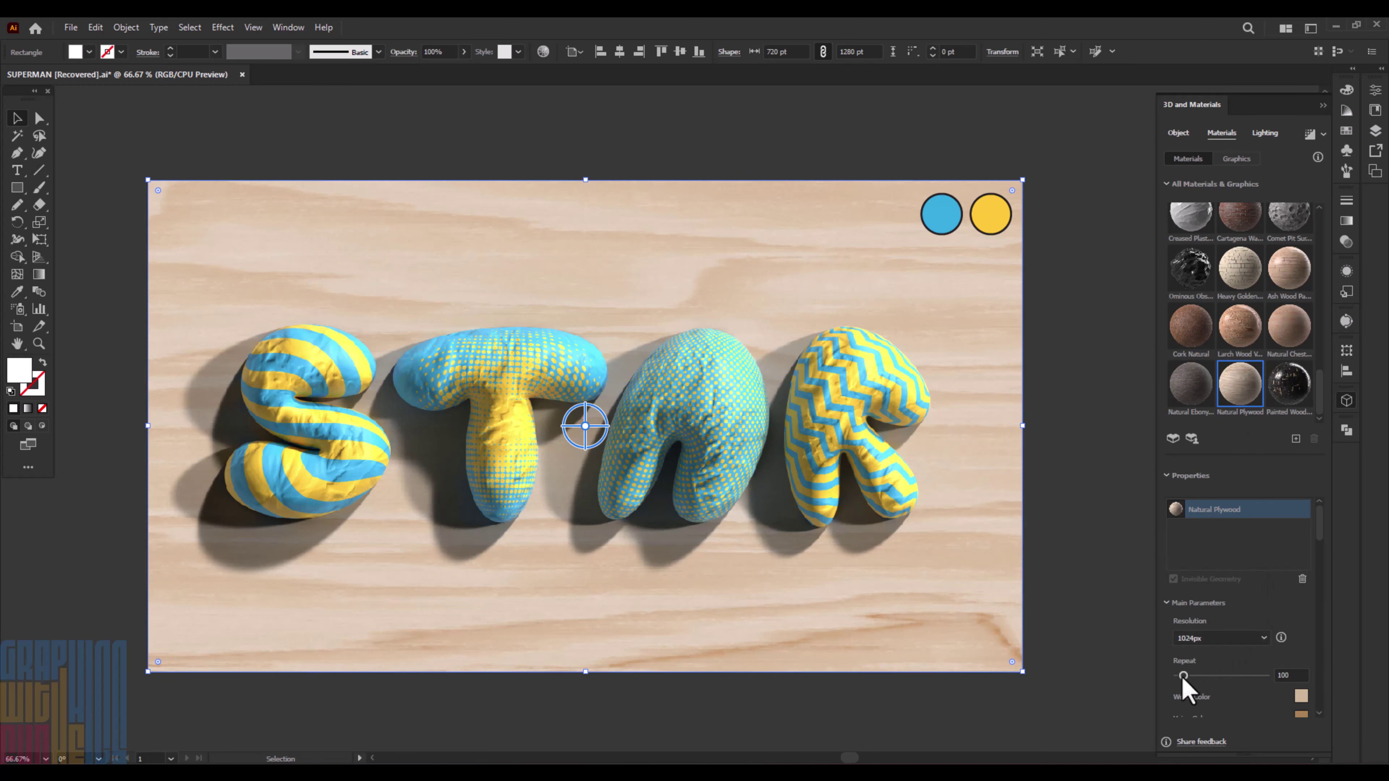
drag(1180, 675, 1201, 675)
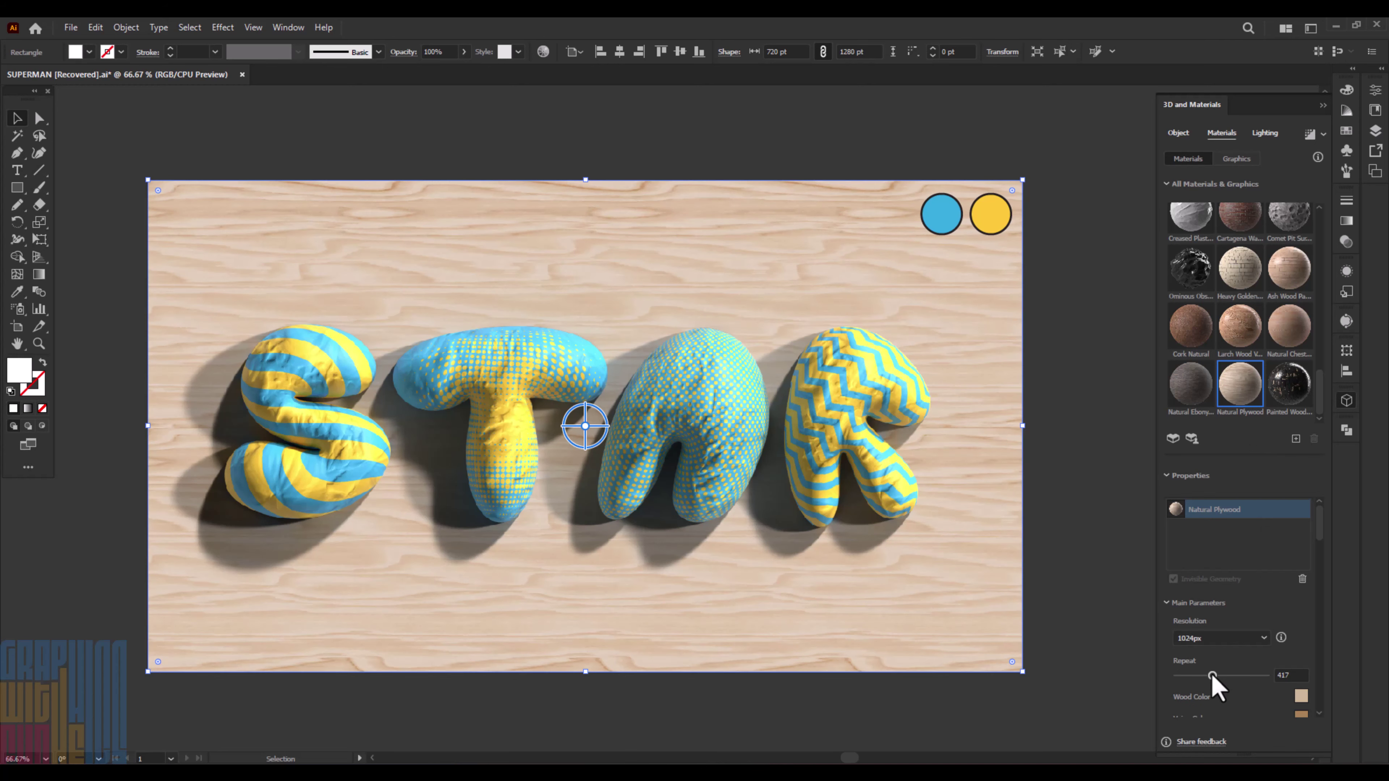
drag(1212, 677, 1219, 677)
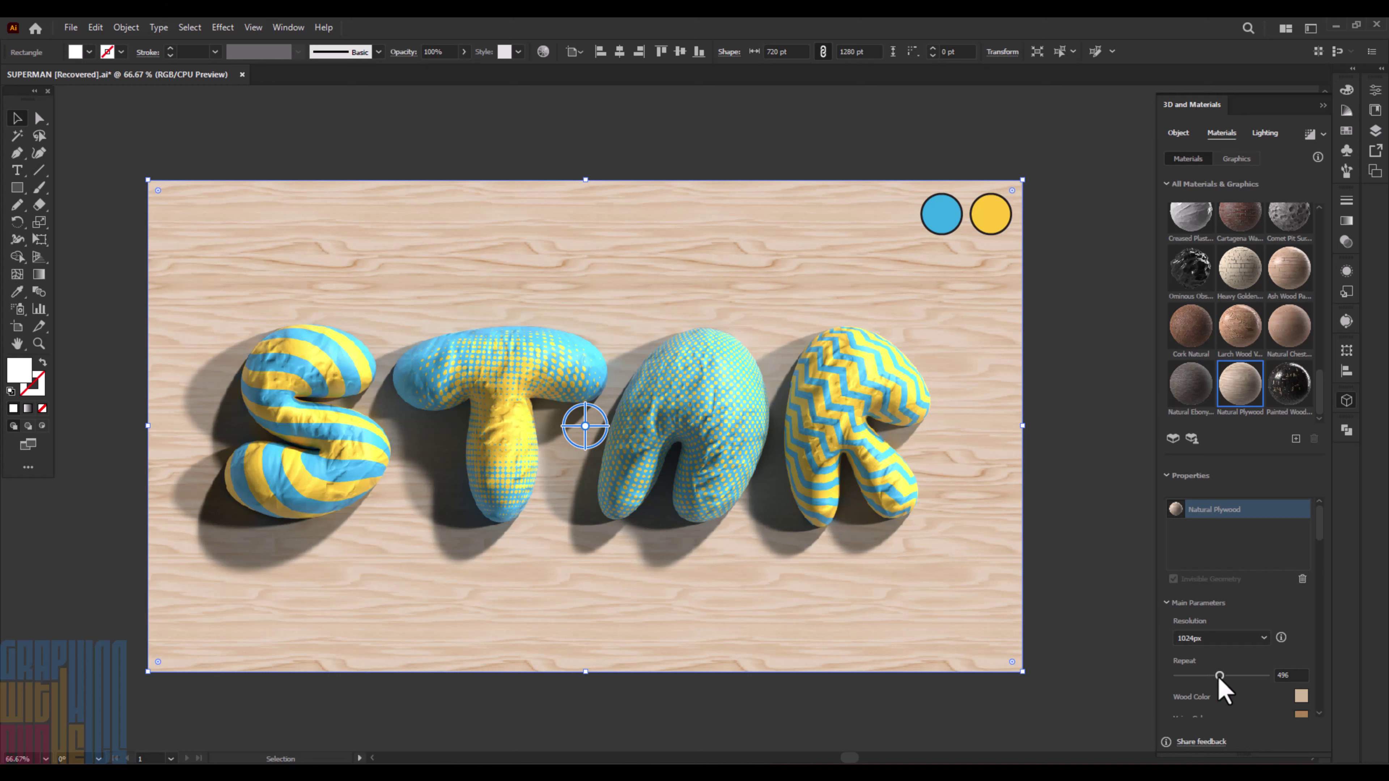
drag(1213, 677, 1186, 676)
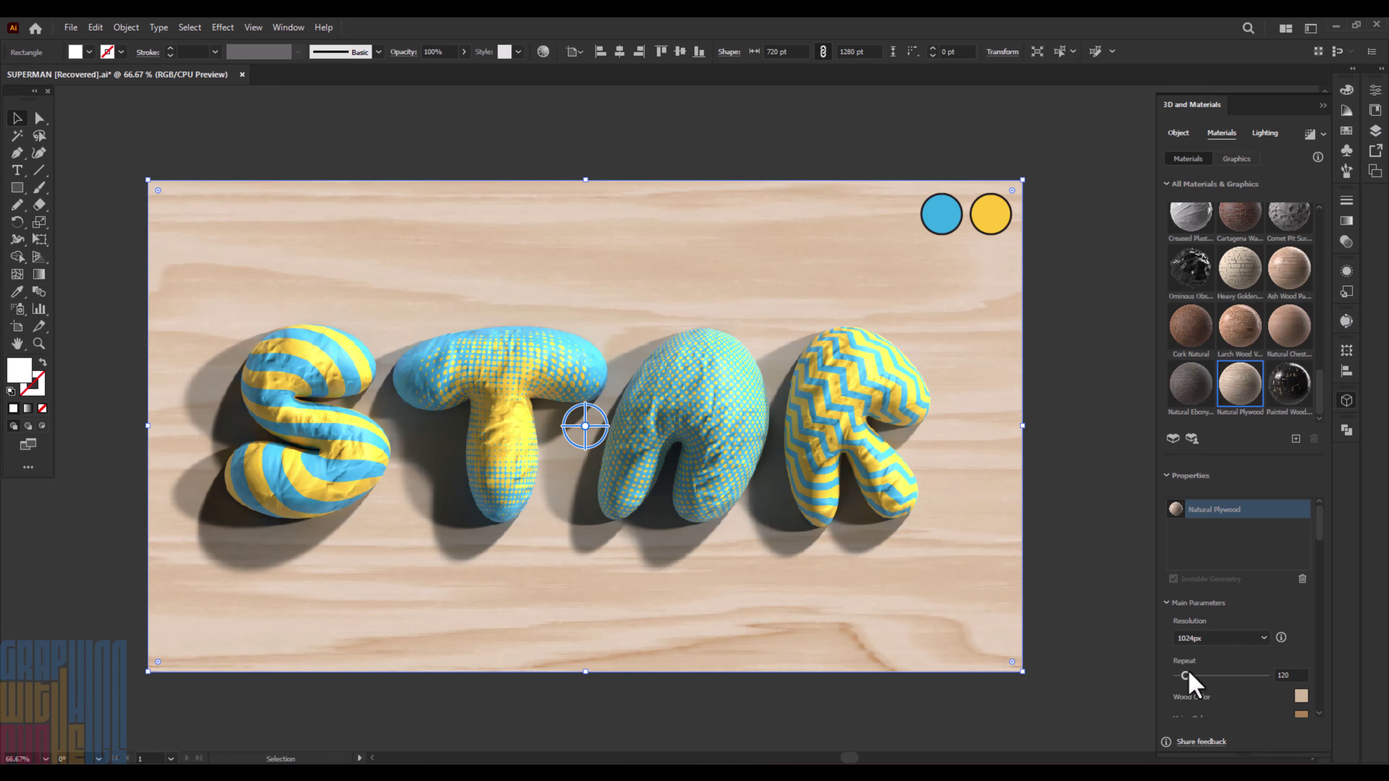
scroll(1281, 583, down, 3)
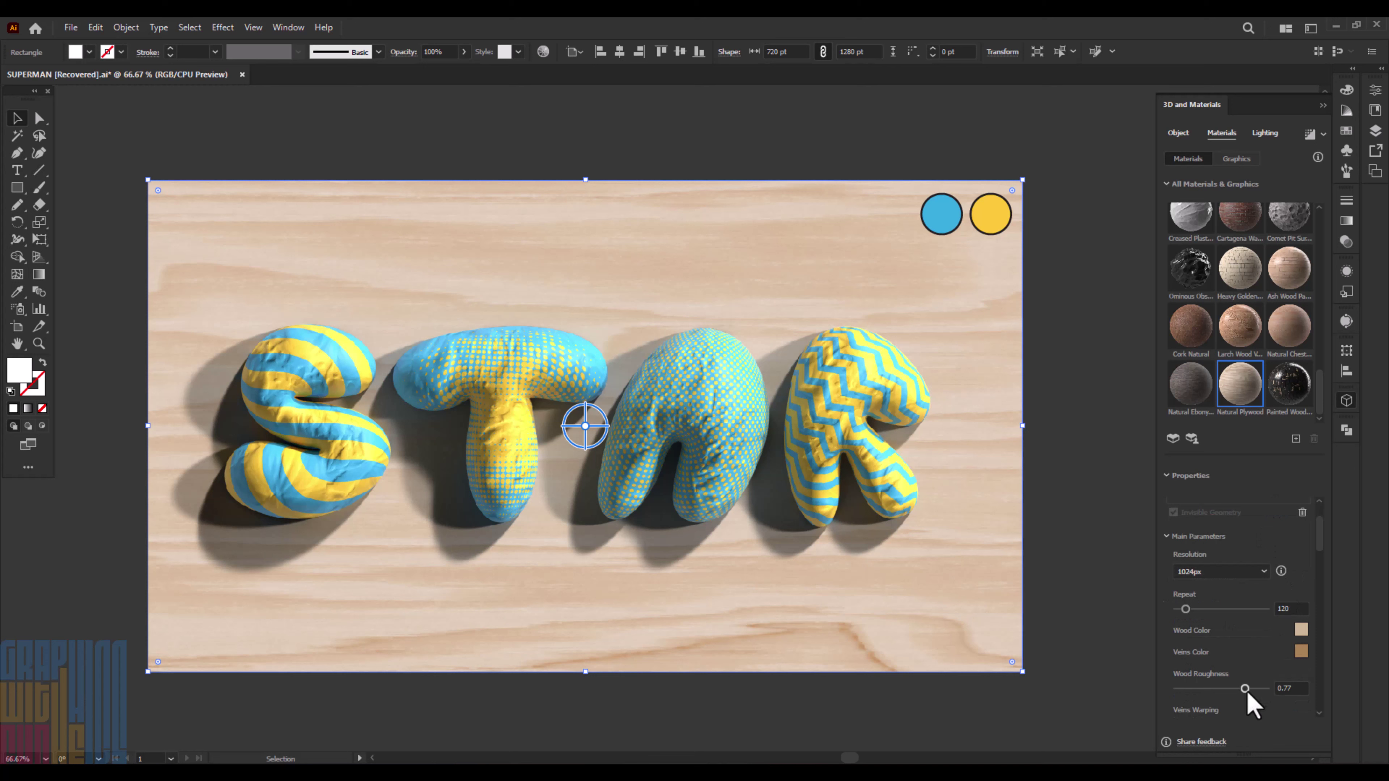
drag(1268, 698, 1152, 714)
Set plywood Wood Roughness to 0.77 and Dark Veins Spread to 0.82, then review the parameters.
key(a)
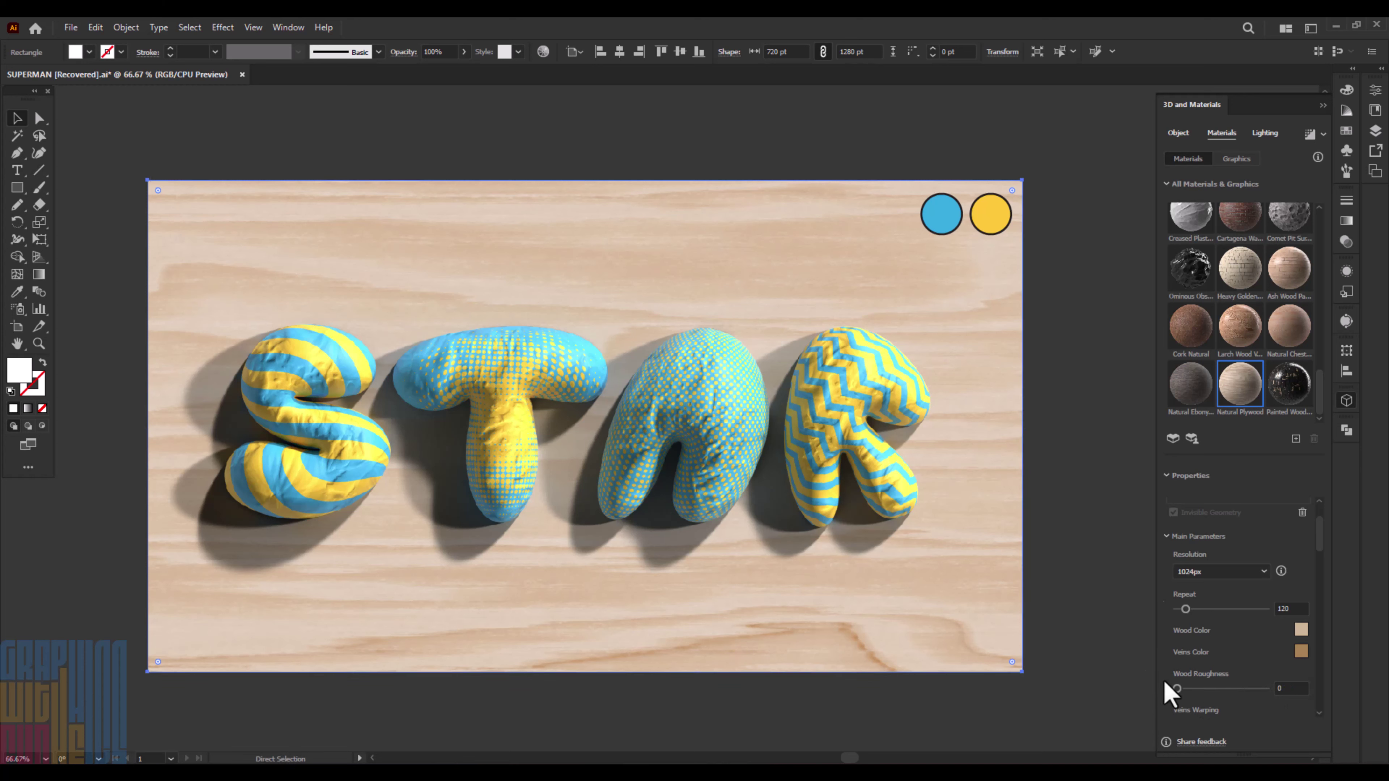
drag(1175, 688, 1246, 688)
scroll(1265, 670, down, 2)
scroll(1265, 671, down, 2)
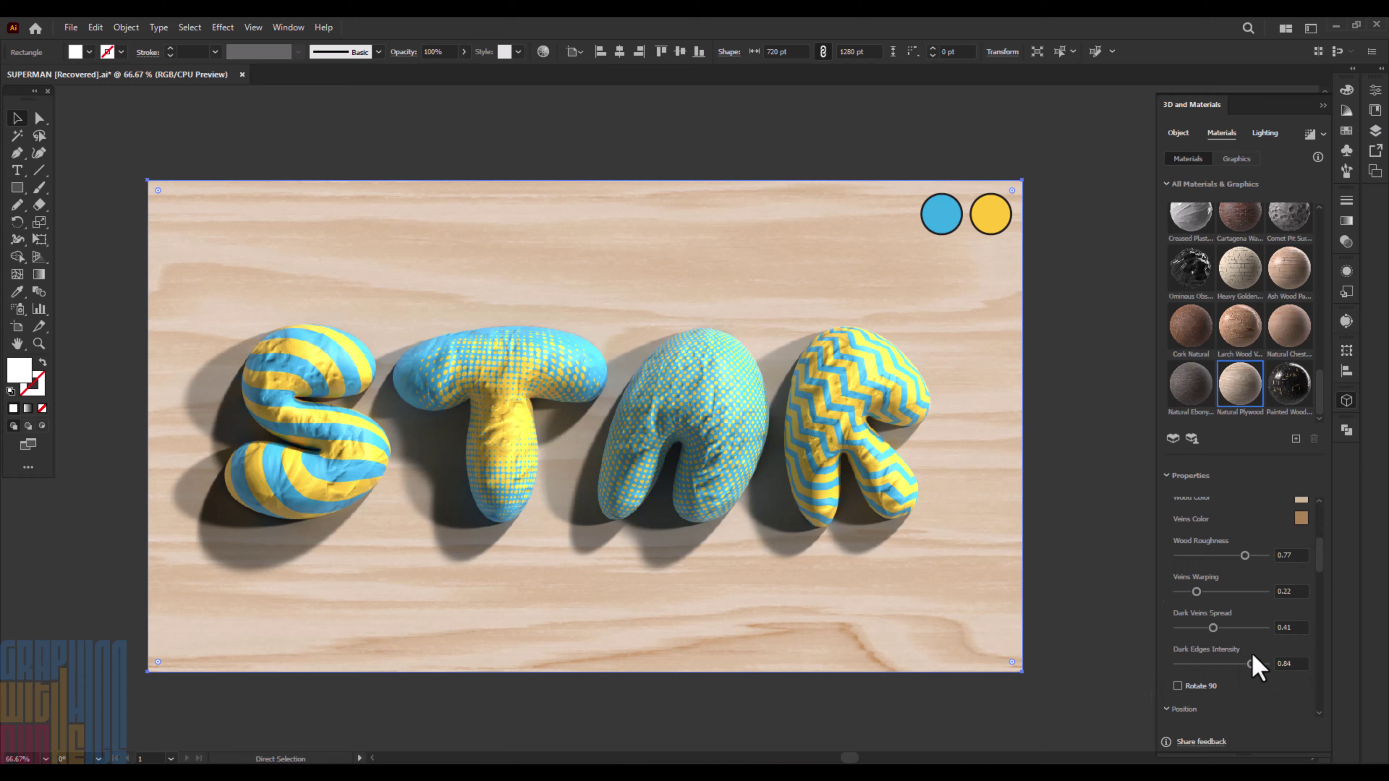
mouse_move(1213, 628)
mouse_down()
mouse_move(1251, 628)
mouse_move(1215, 664)
mouse_move(1266, 663)
mouse_up()
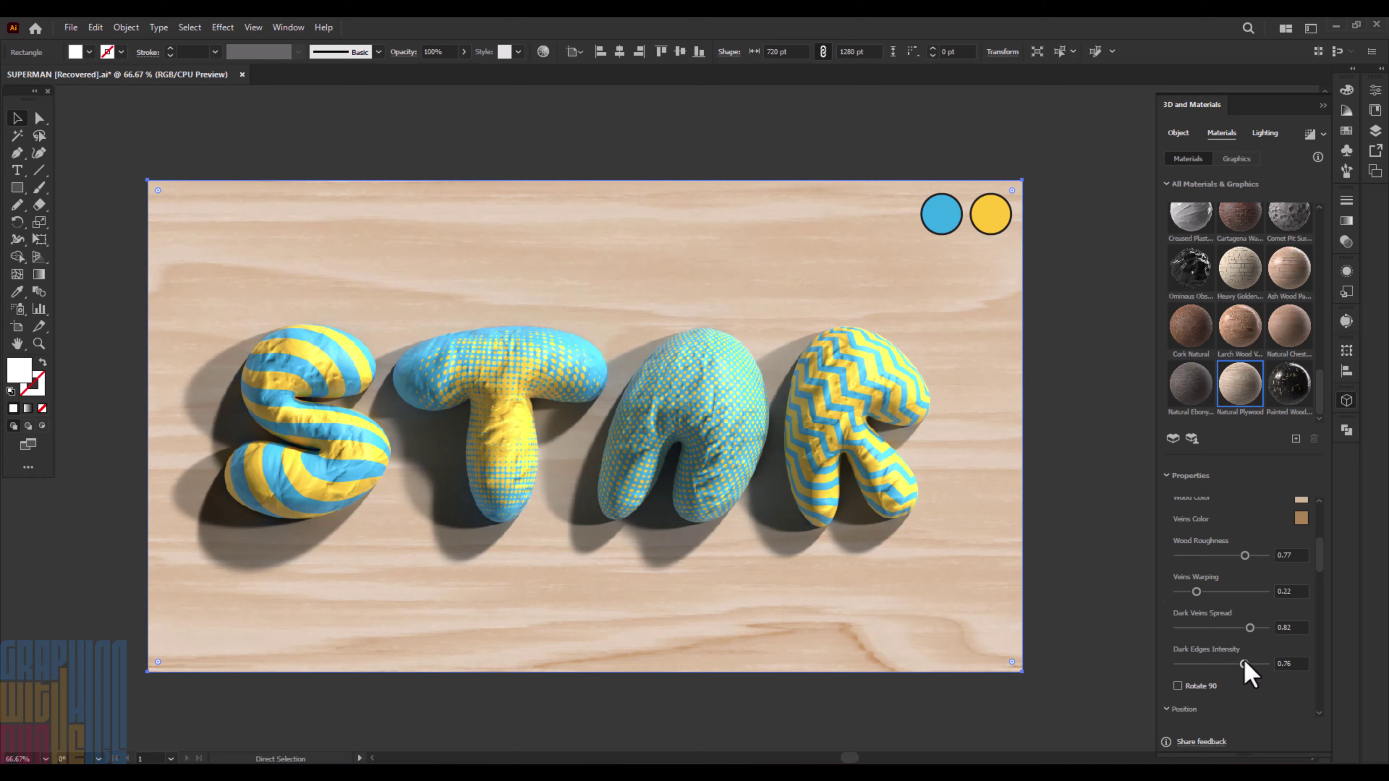
scroll(1258, 651, down, 5)
scroll(1263, 631, down, 3)
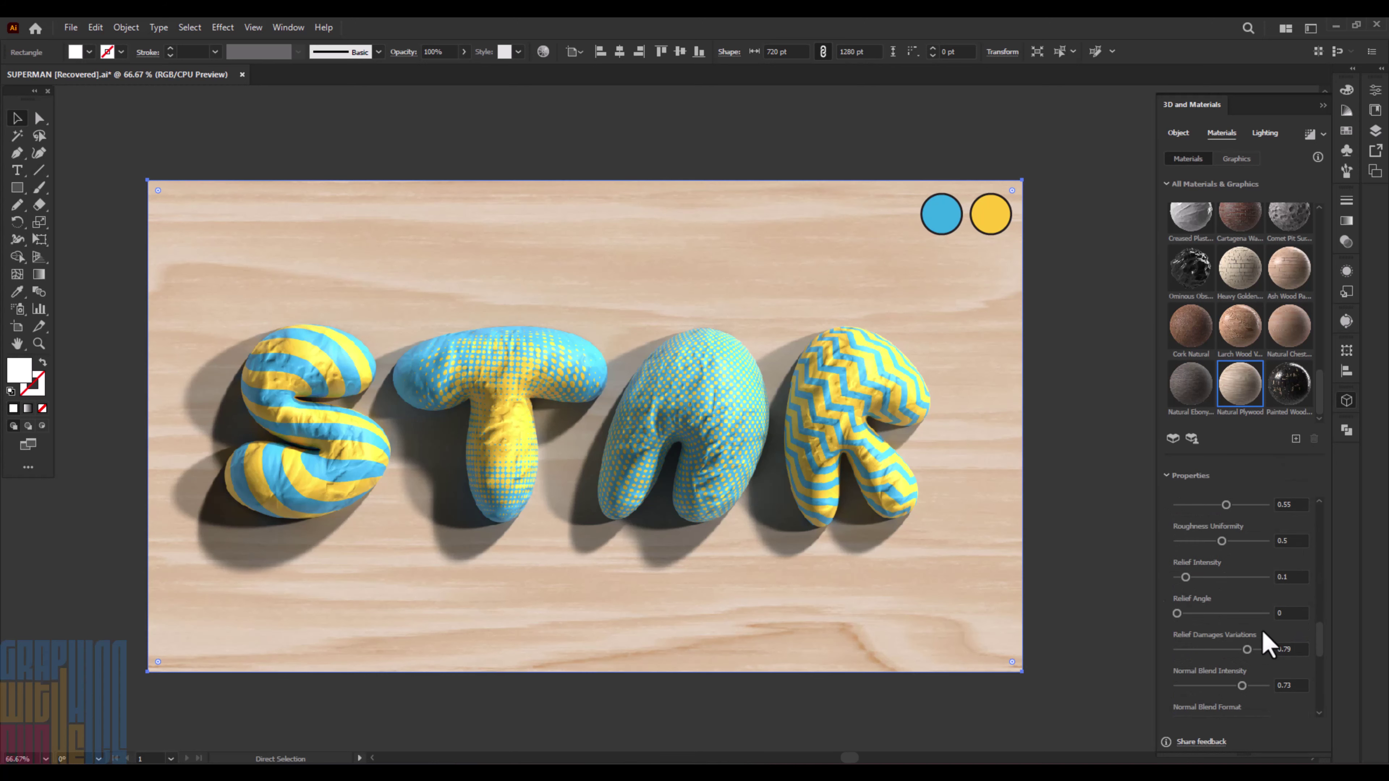
scroll(1263, 631, down, 2)
scroll(1261, 629, up, 3)
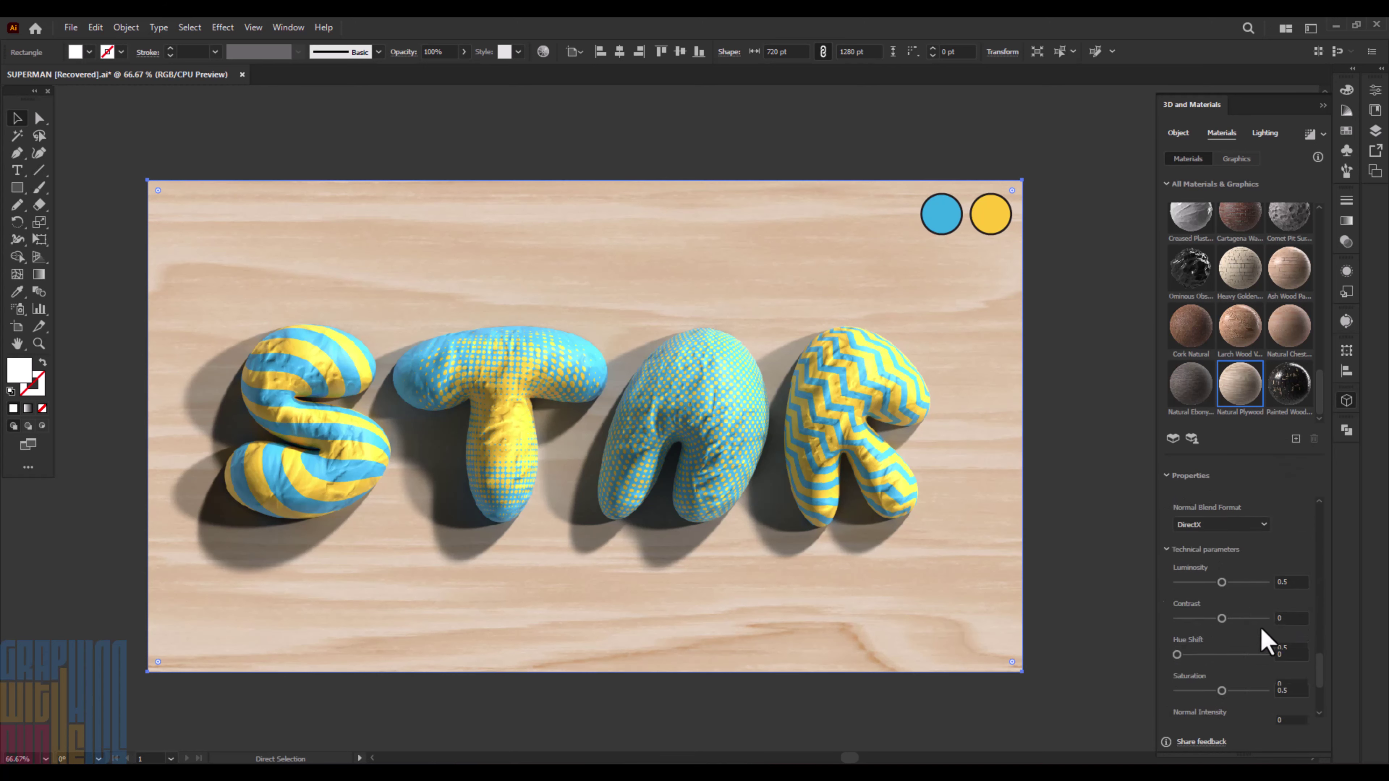
scroll(1261, 632, up, 3)
scroll(1261, 632, up, 3)
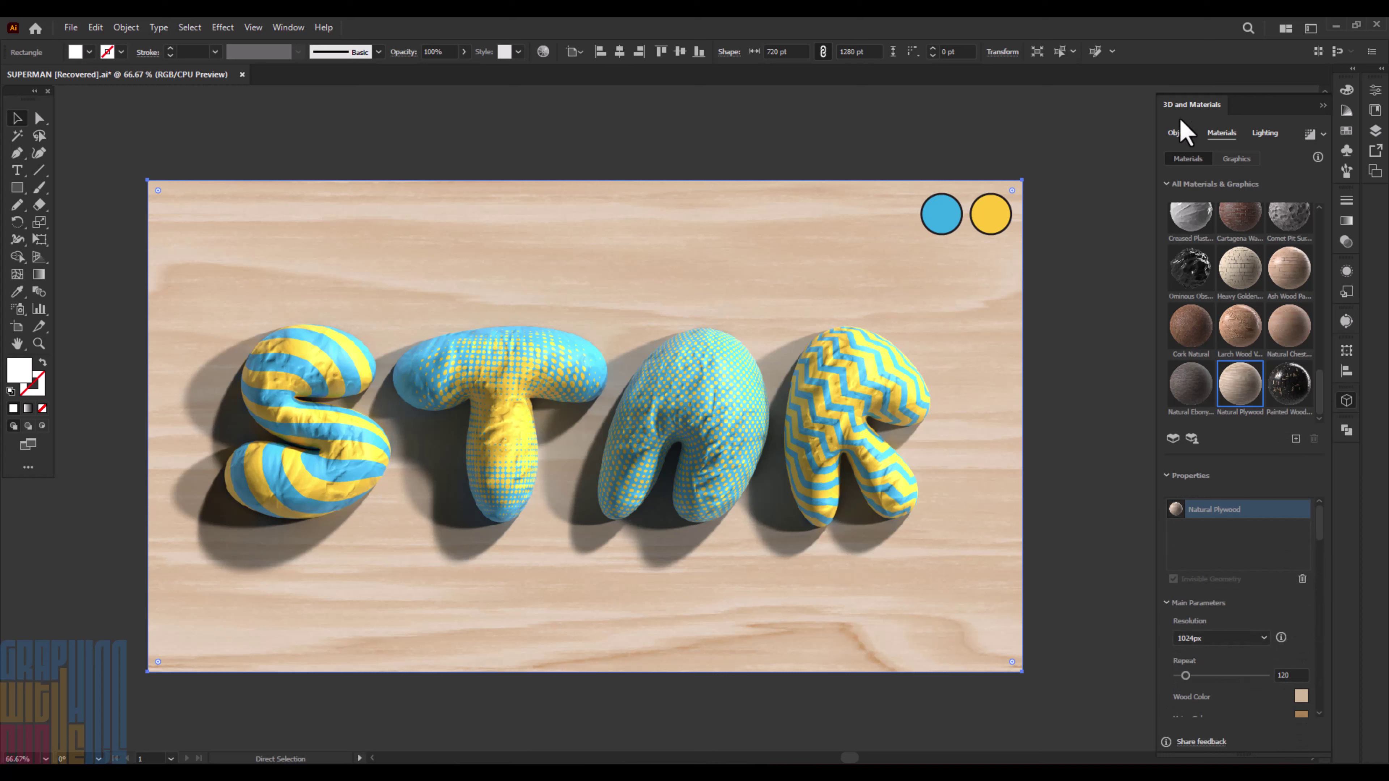
Set the plywood texture to 2048px, render with Ray Tracing enabled, then deselect to view the result.
click(1263, 638)
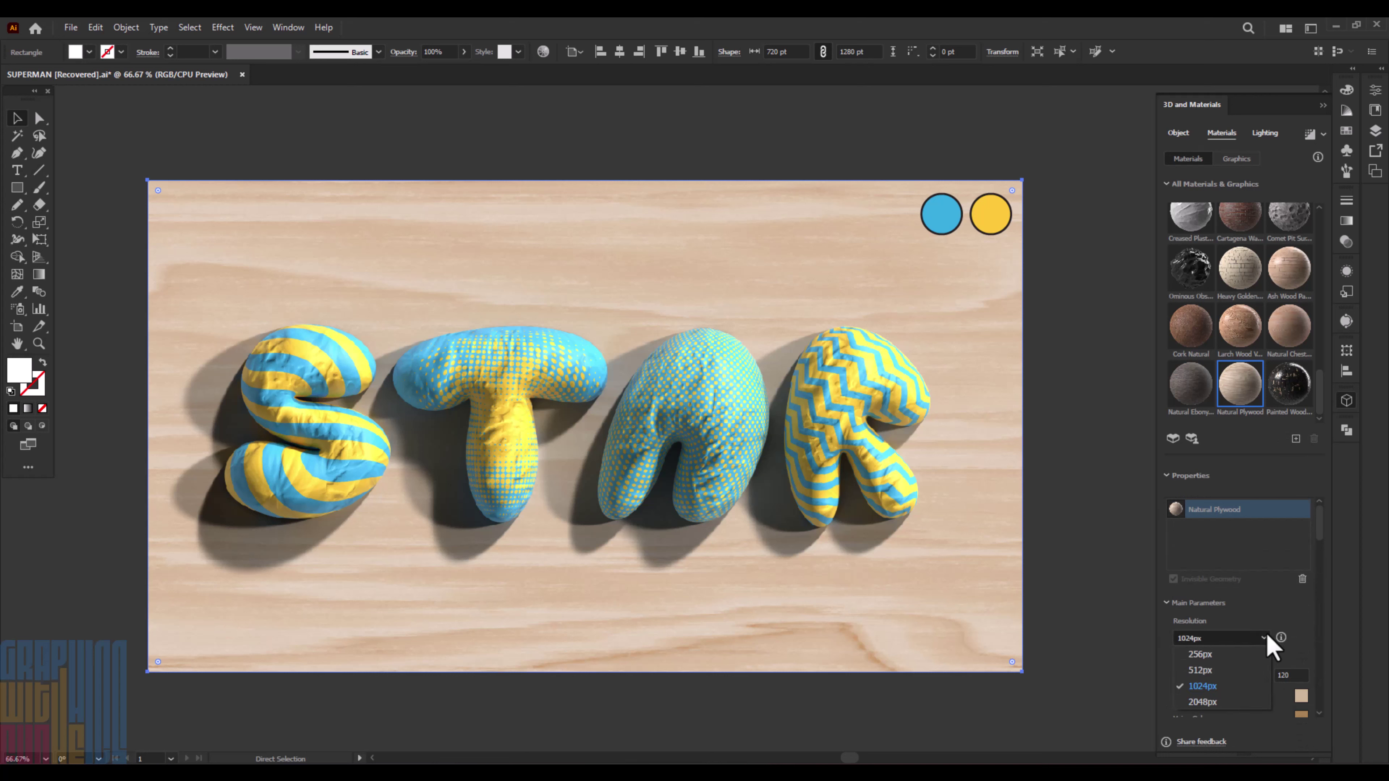
click(1230, 702)
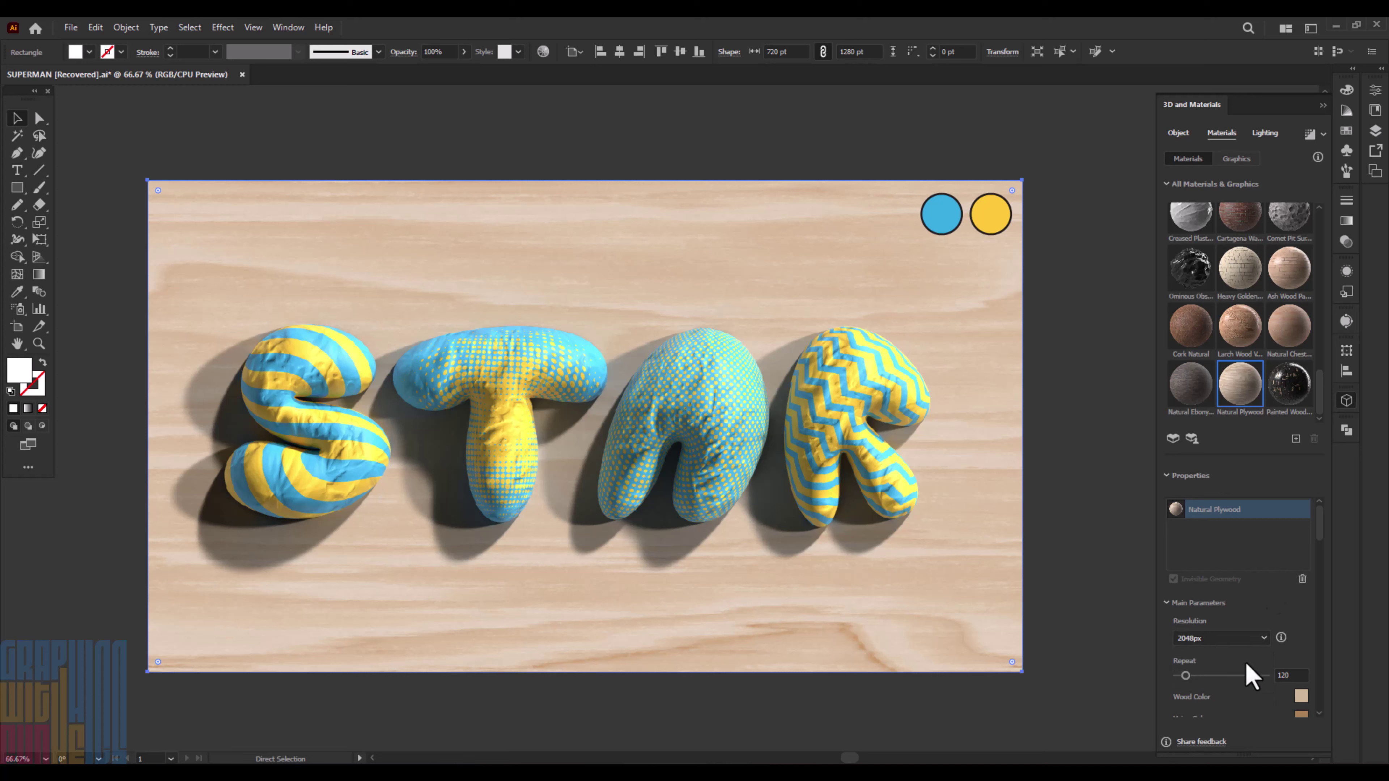
click(1324, 134)
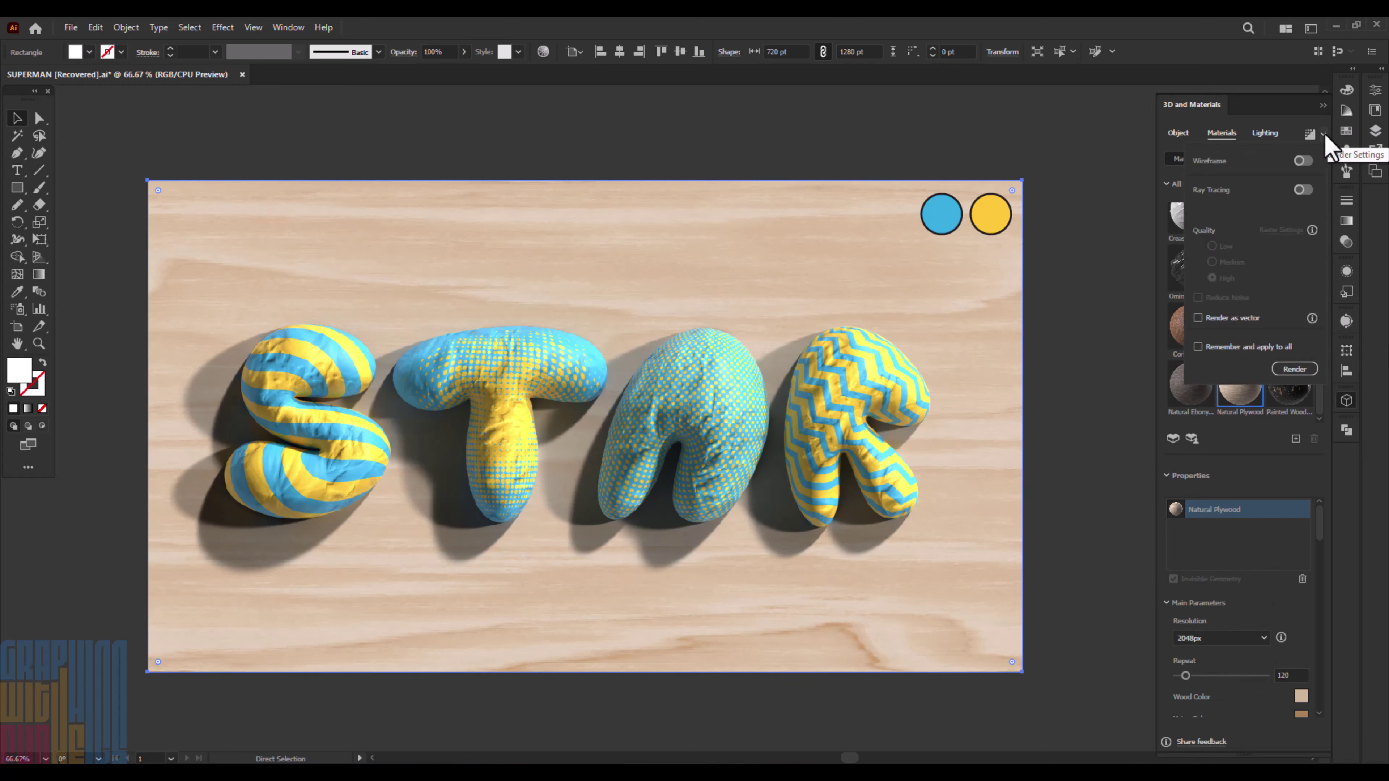
click(1305, 192)
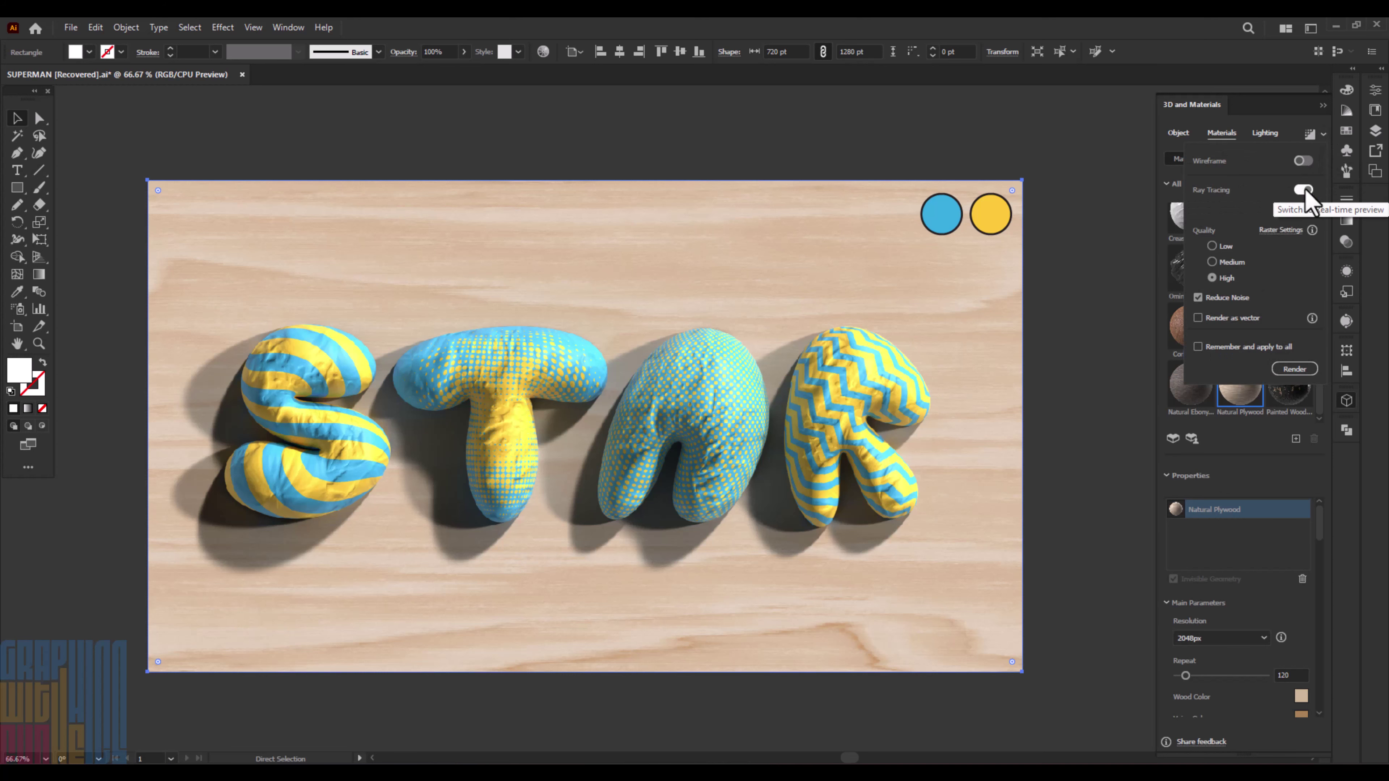
click(1308, 367)
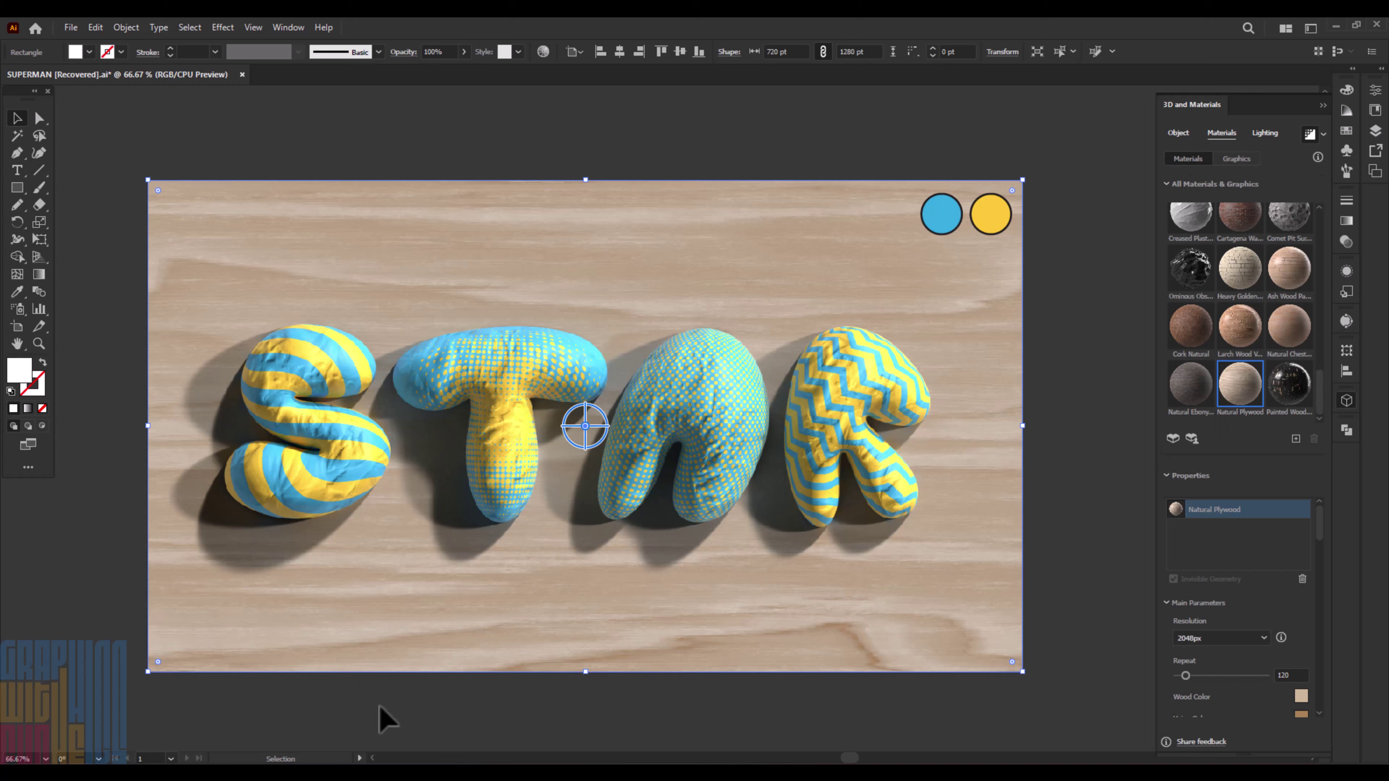
click(386, 720)
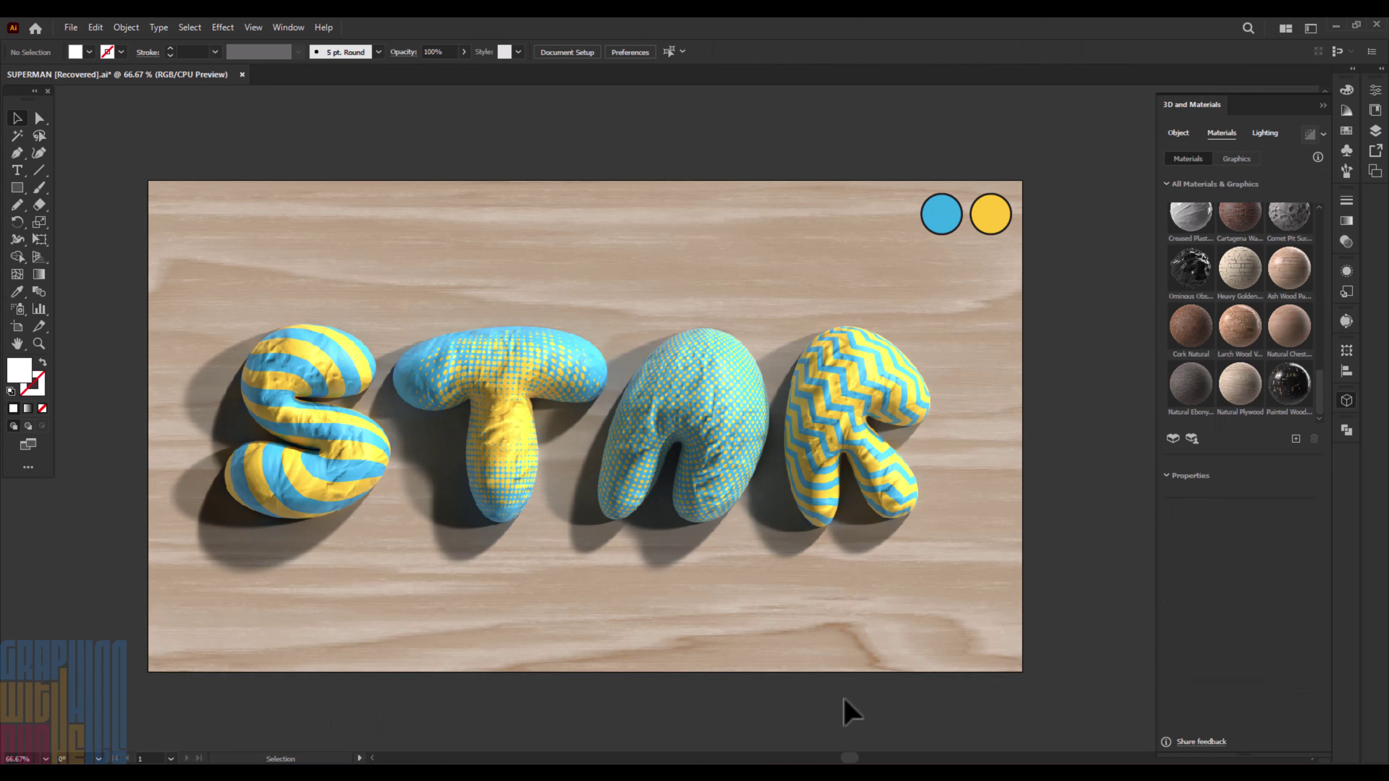